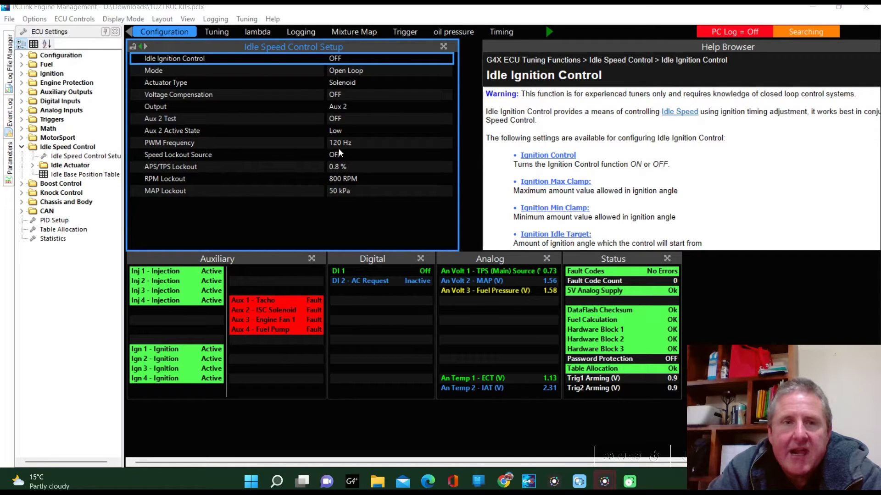
Step: Change the idle APS/TPS Lockout from 0.8 % to 1.5 %
{"action": "left_click", "coordinate": [337, 167]}
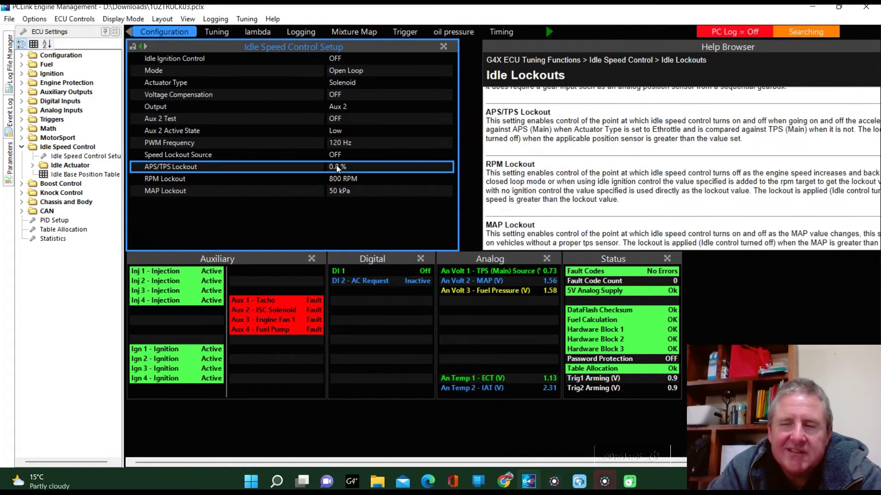
{"action": "type", "text": "1.5"}
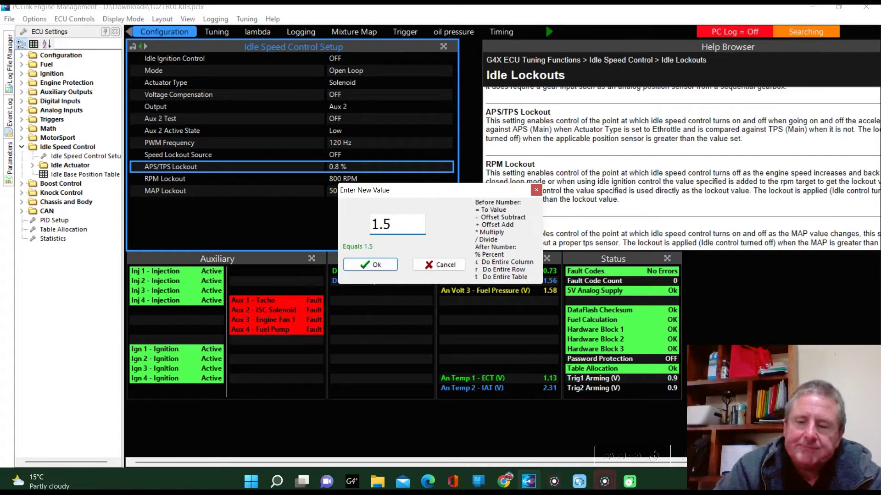
{"action": "key", "text": "Return"}
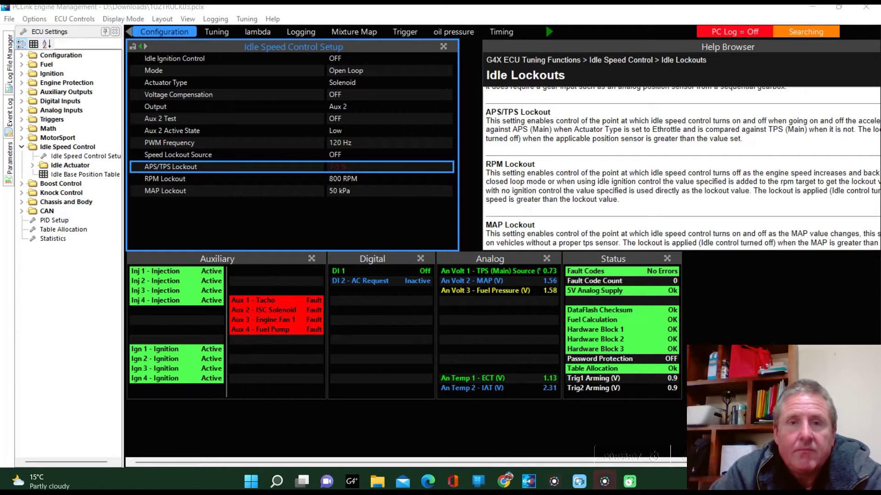
Step: Select the RPM Lockout setting, which stays at 800 RPM
{"action": "left_click", "coordinate": [334, 180]}
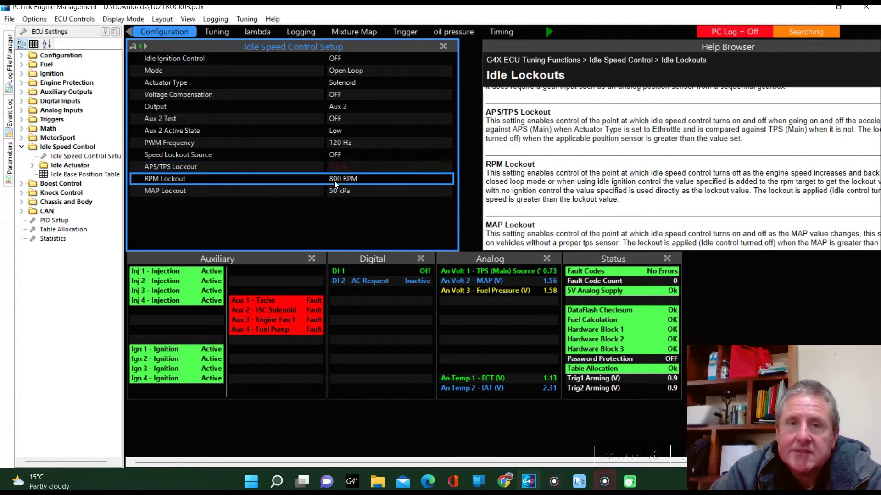
{"action": "left_click", "coordinate": [328, 169]}
{"action": "left_click", "coordinate": [333, 181]}
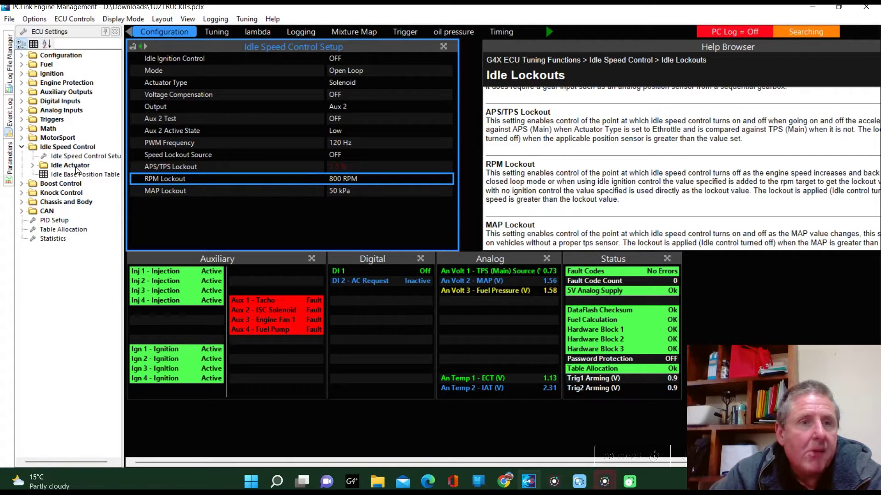
Step: Open Idle Actuator settings, check the AC Offset Table, and return to Max Clamp 95.0 %/Min Clamp 5.0 %
{"action": "left_click", "coordinate": [32, 165]}
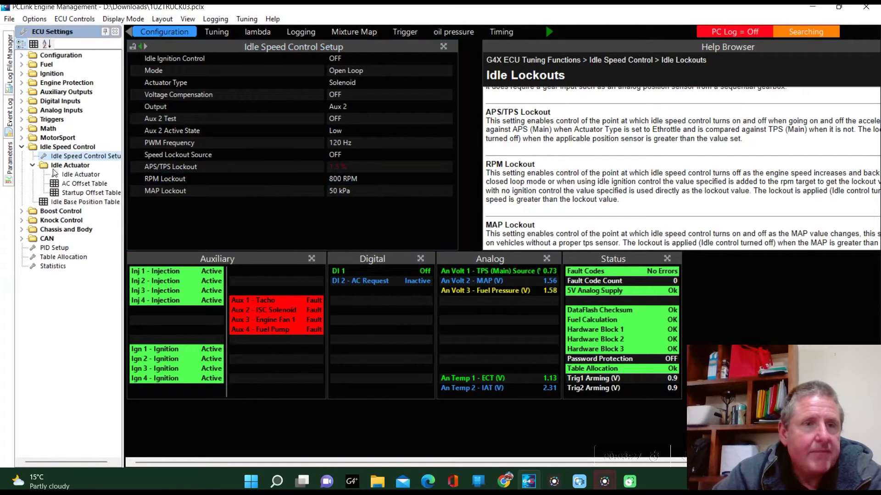
{"action": "left_click", "coordinate": [66, 175]}
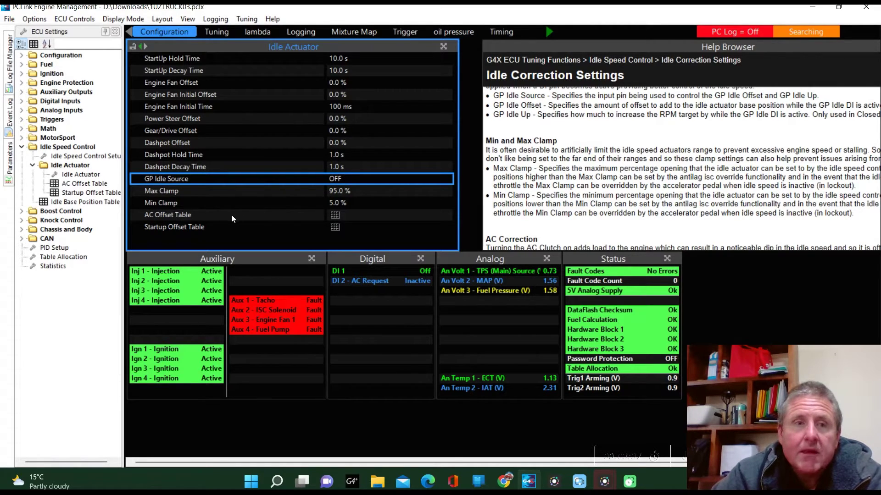
{"action": "left_click", "coordinate": [337, 216]}
{"action": "left_click", "coordinate": [336, 215]}
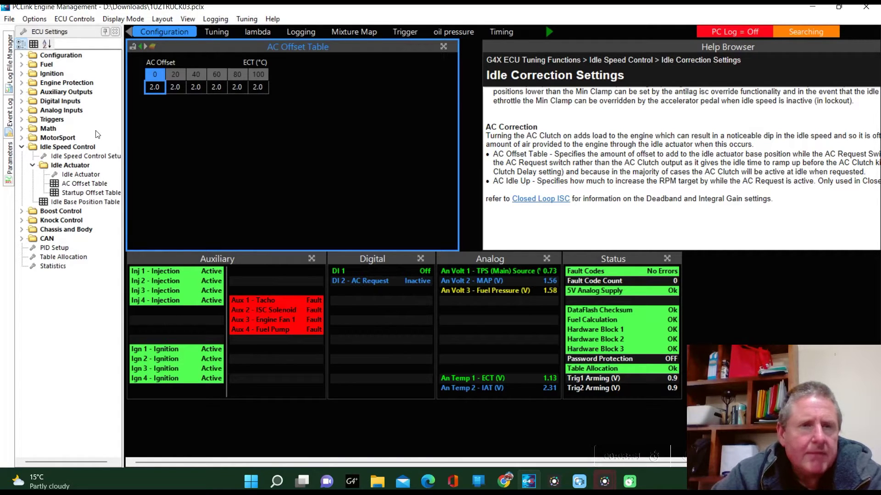
{"action": "left_click", "coordinate": [68, 177]}
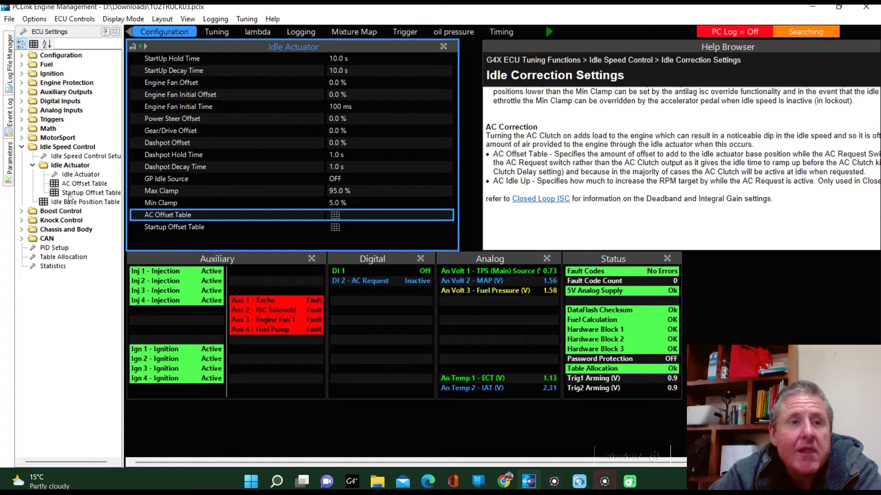
Step: Enter 4.0, 5.0 and 5.0 at 40, 20 and 0 °C in the Startup Offset Table
{"action": "left_click", "coordinate": [71, 194]}
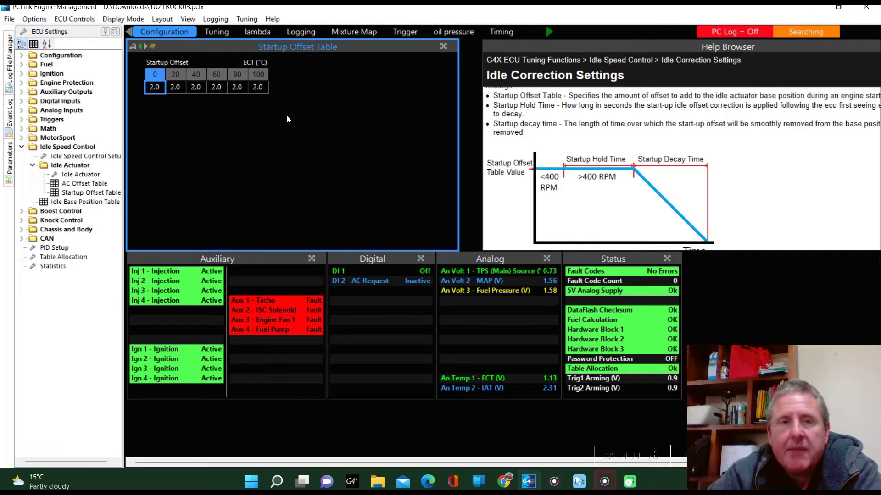
{"action": "left_click", "coordinate": [258, 87]}
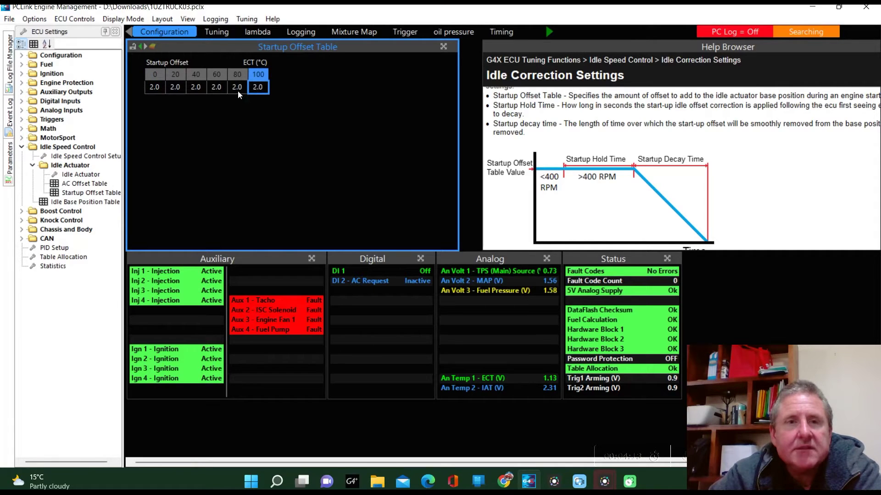
{"action": "left_click", "coordinate": [237, 88]}
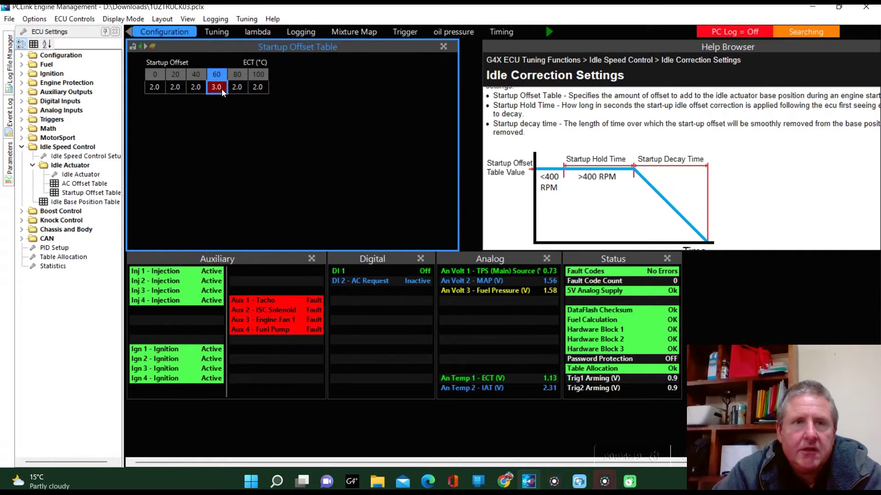
{"action": "key", "text": "Left"}
{"action": "type", "text": "4"}
{"action": "key", "text": "Return"}
{"action": "key", "text": "Left"}
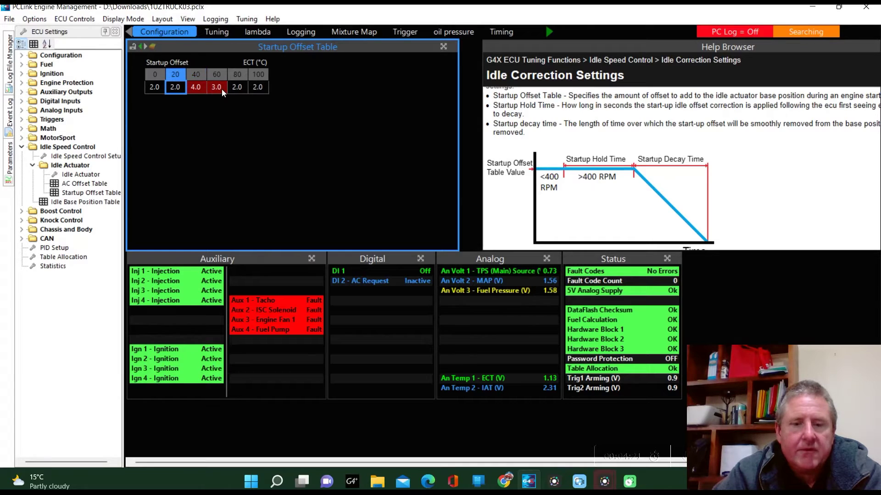
{"action": "type", "text": "5"}
{"action": "key", "text": "Return"}
{"action": "key", "text": "Left"}
{"action": "type", "text": "5"}
{"action": "key", "text": "Return"}
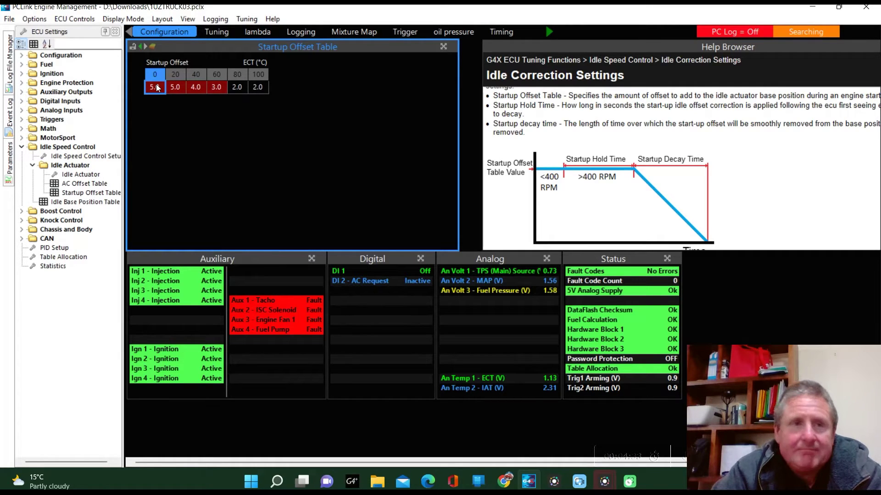
{"action": "left_click", "coordinate": [71, 203]}
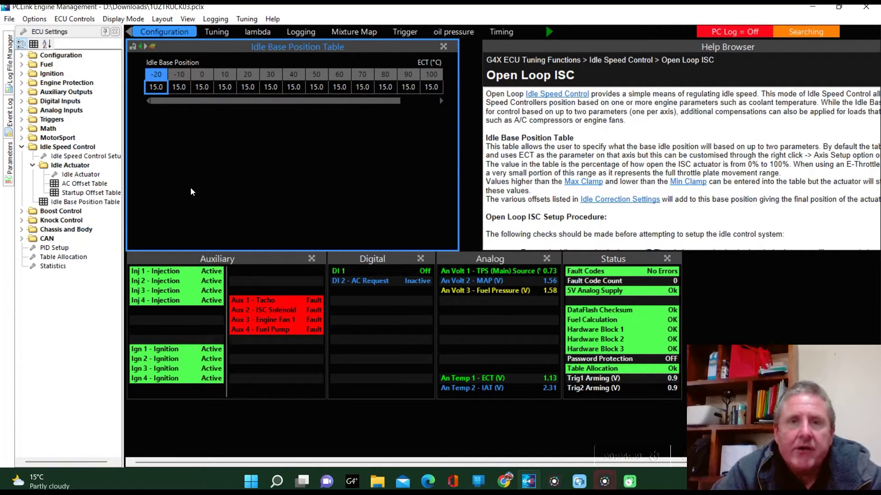
Step: Scroll across the truck map's Idle Base Position Table columns, all at 15.0
{"action": "left_click_drag", "start_coordinate": [210, 101], "coordinate": [257, 98]}
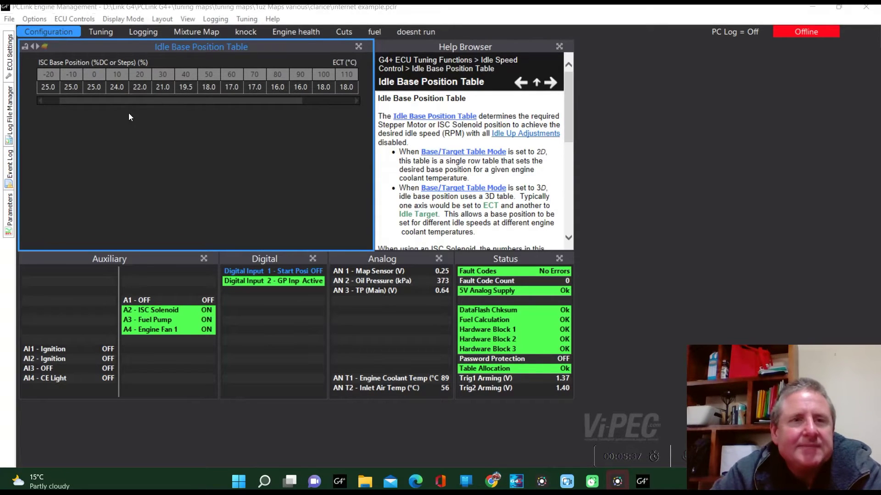
{"action": "left_click_drag", "start_coordinate": [139, 101], "coordinate": [208, 110]}
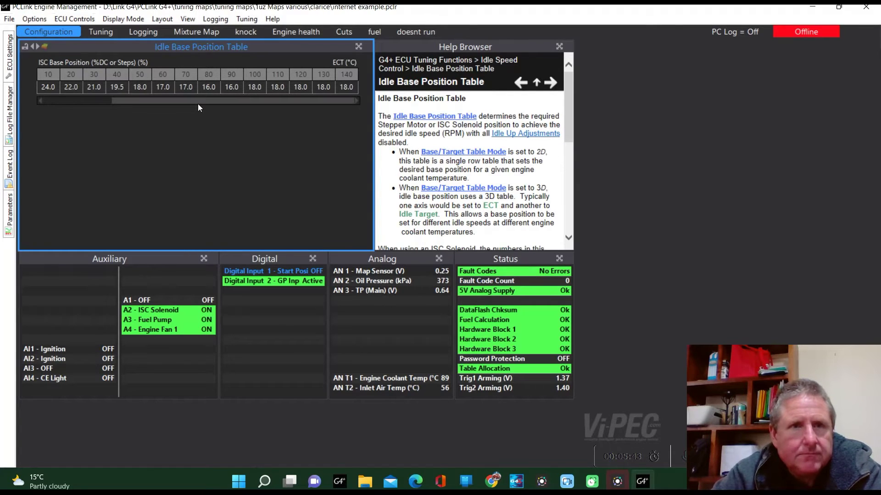
{"action": "left_click_drag", "start_coordinate": [182, 109], "coordinate": [122, 116]}
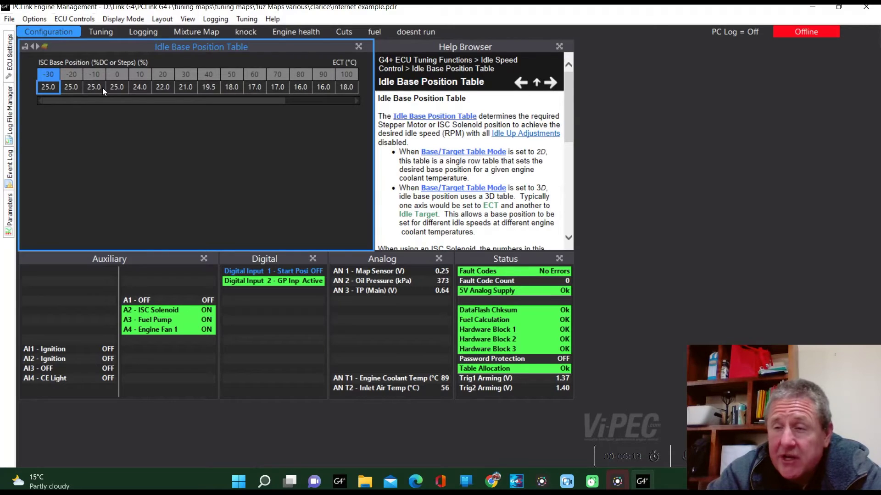
Step: Open the example map's Idle Target RPM Table and scroll through its 1200 to 800 RPM columns
{"action": "left_click", "coordinate": [8, 50]}
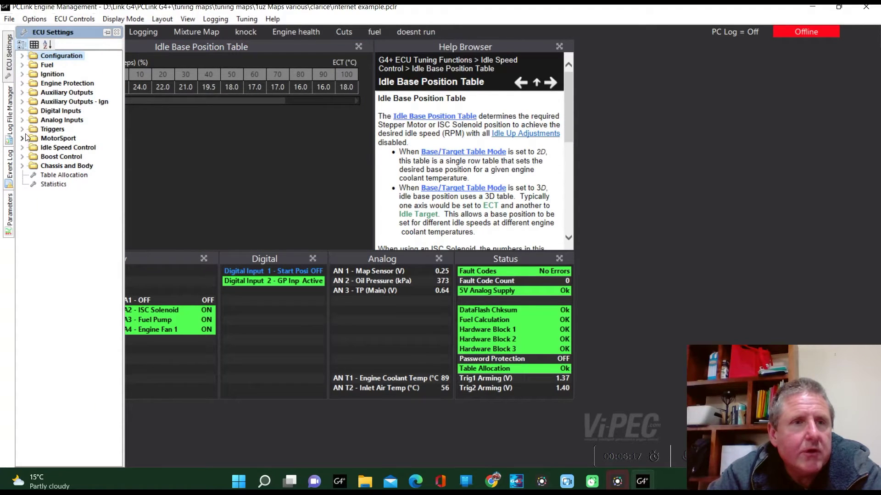
{"action": "left_click", "coordinate": [22, 147]}
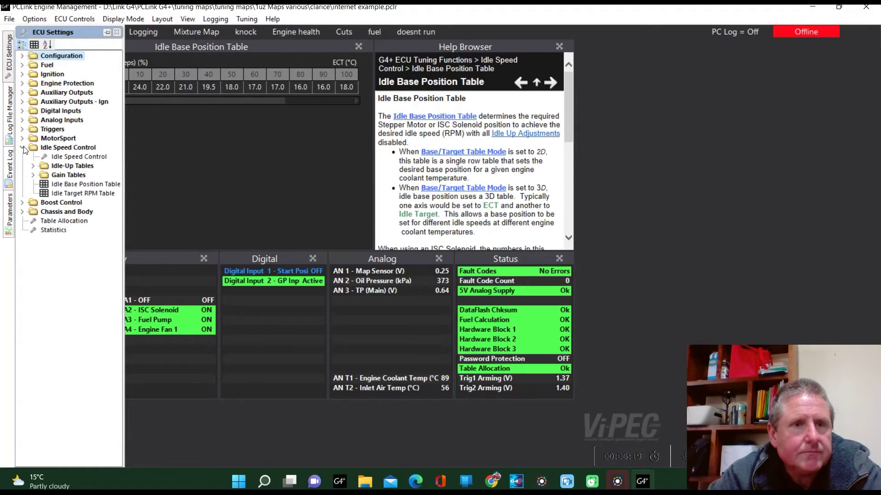
{"action": "left_click", "coordinate": [63, 193]}
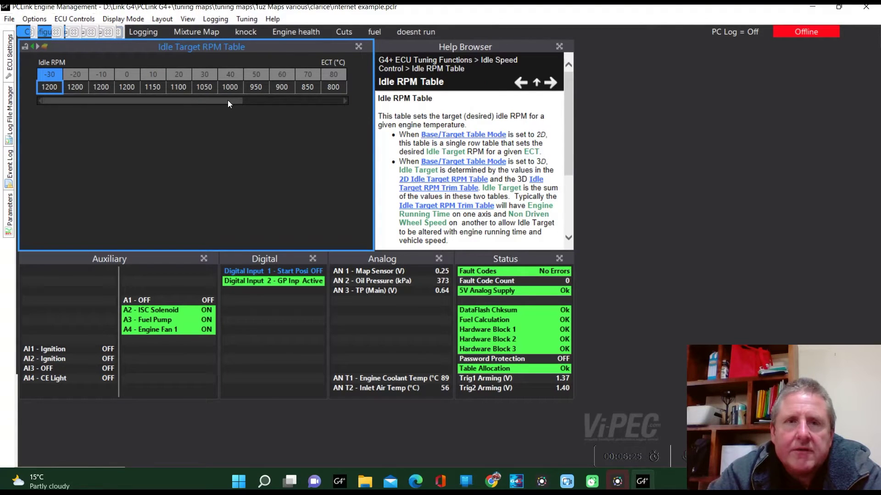
{"action": "left_click_drag", "start_coordinate": [227, 100], "coordinate": [286, 103]}
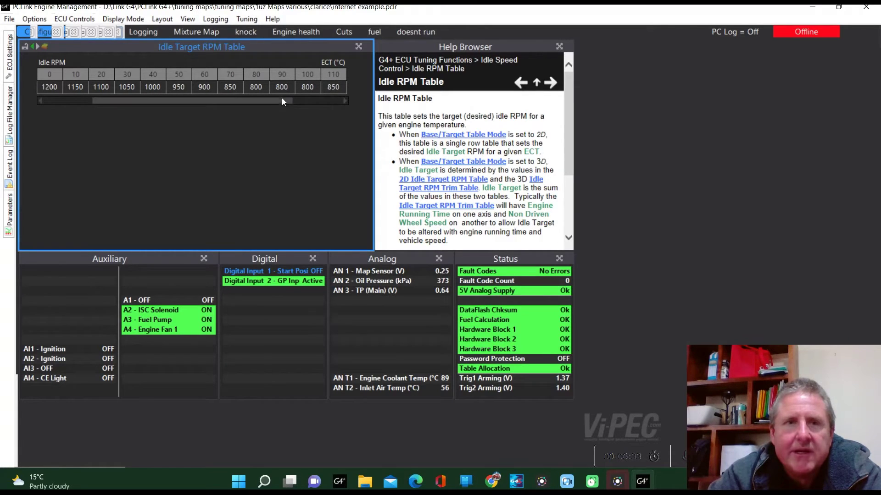
{"action": "left_click_drag", "start_coordinate": [278, 101], "coordinate": [223, 110]}
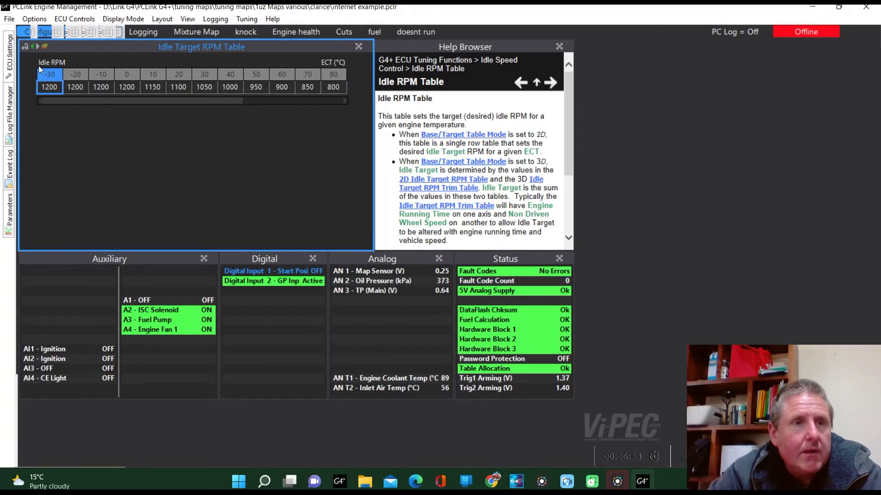
Step: Export the example map's Idle Base Position Table to the clipboard
{"action": "mouse_move", "coordinate": [9, 58]}
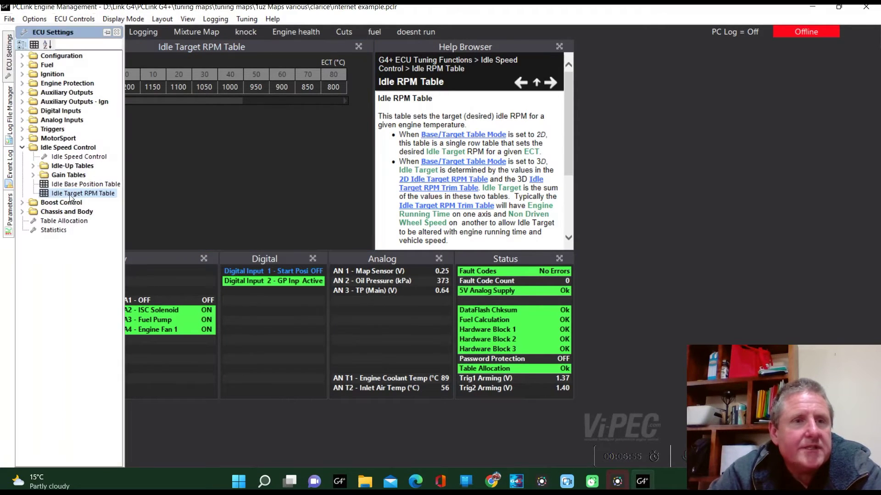
{"action": "left_click", "coordinate": [92, 185]}
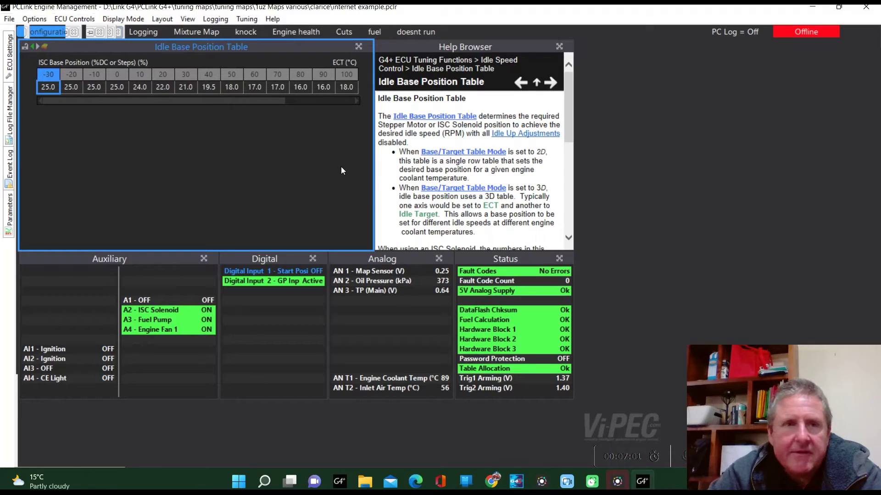
{"action": "right_click", "coordinate": [233, 89]}
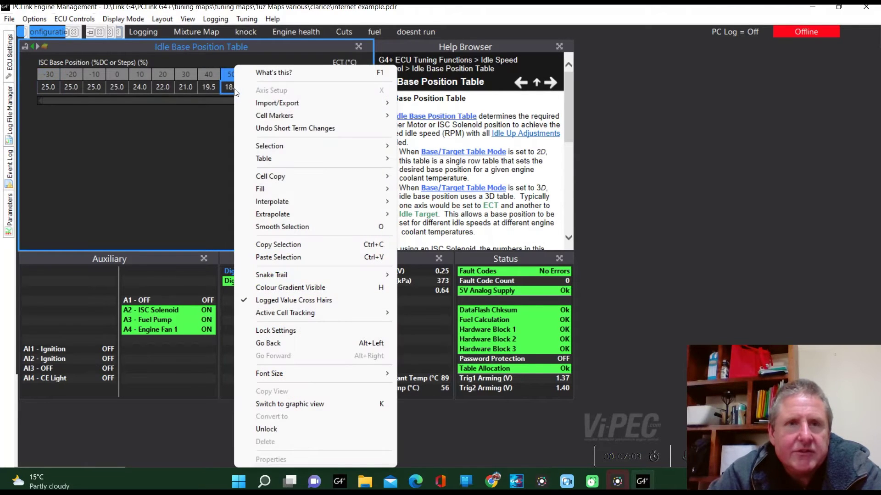
{"action": "mouse_move", "coordinate": [296, 104]}
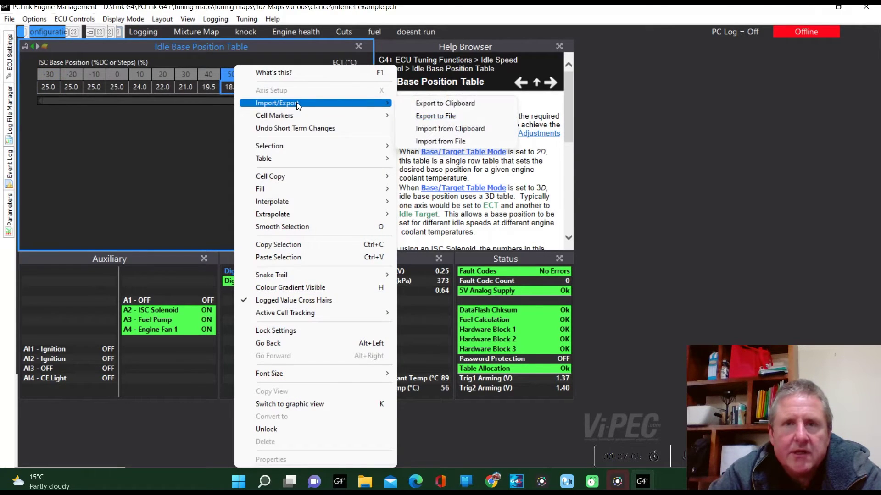
{"action": "left_click", "coordinate": [421, 102]}
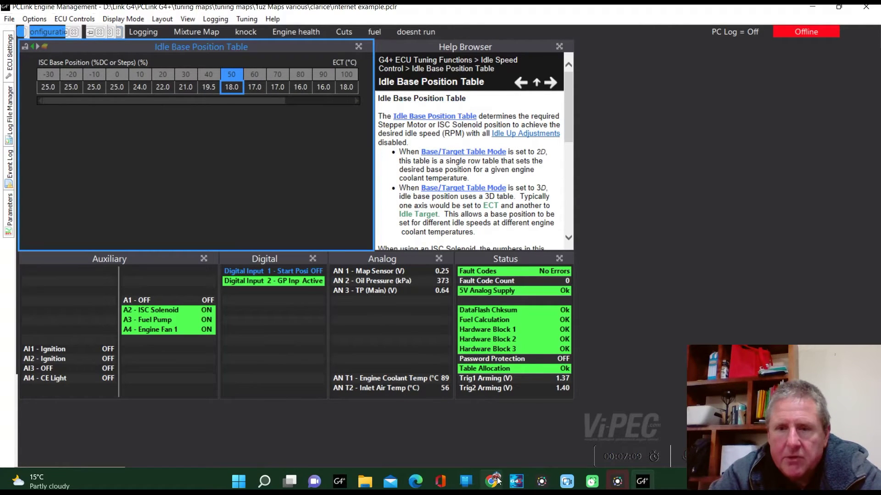
Step: Import the clipboard data into the truck map's Idle Base Position Table
{"action": "mouse_move", "coordinate": [516, 481]}
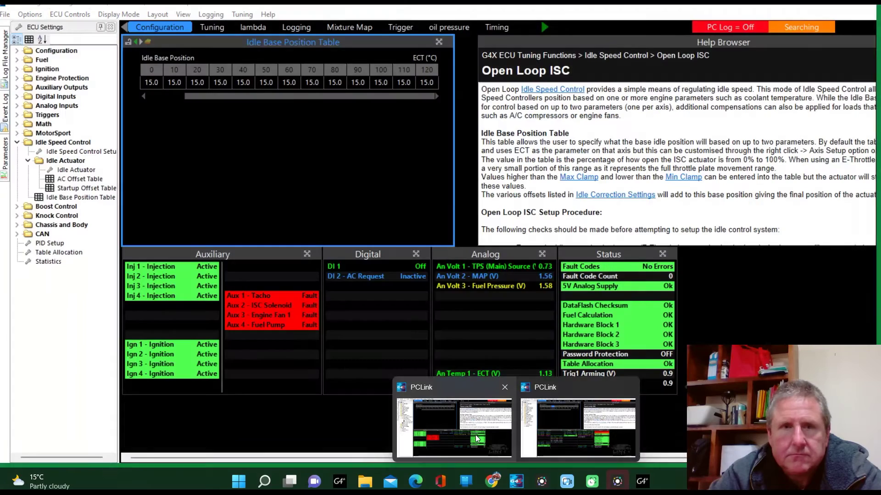
{"action": "left_click", "coordinate": [476, 438]}
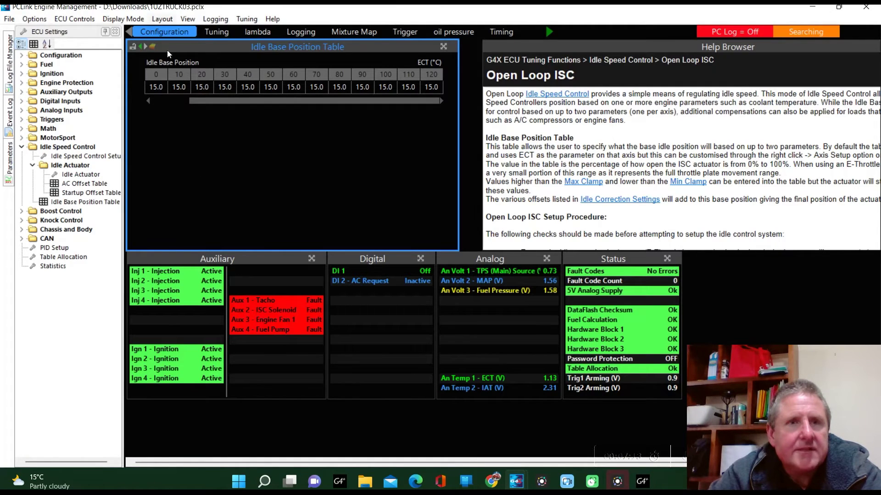
{"action": "right_click", "coordinate": [251, 88]}
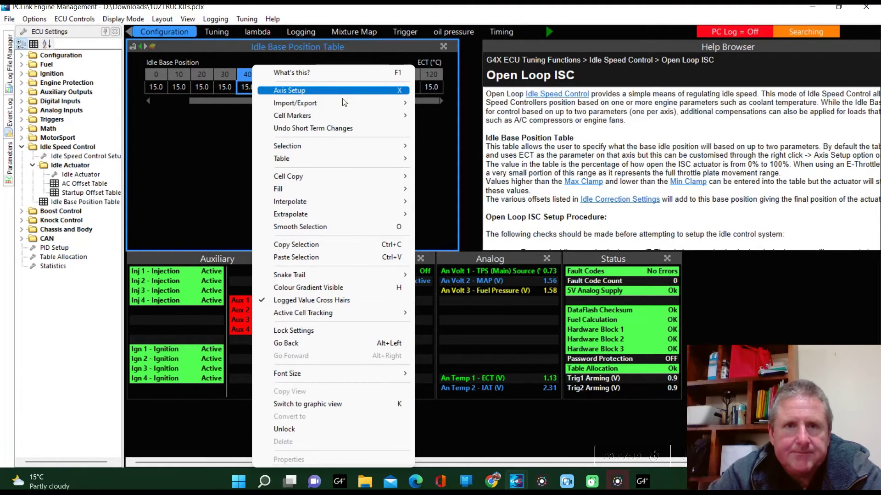
{"action": "mouse_move", "coordinate": [344, 103]}
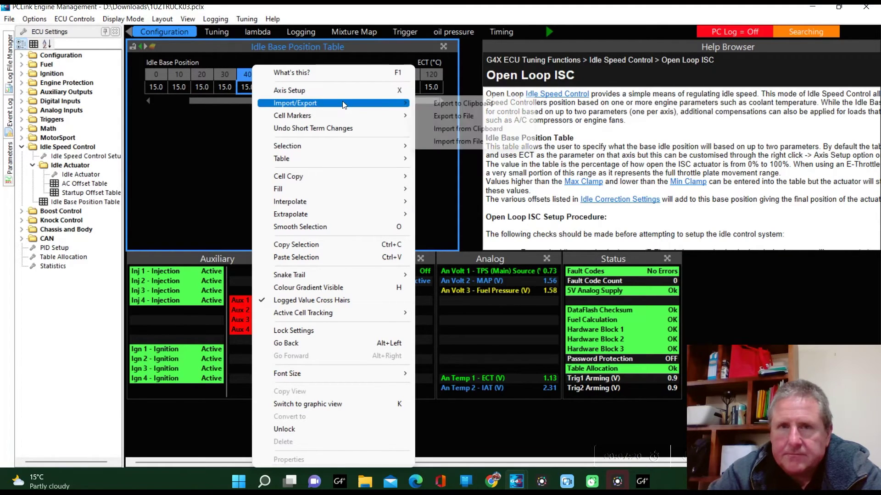
{"action": "left_click", "coordinate": [453, 130]}
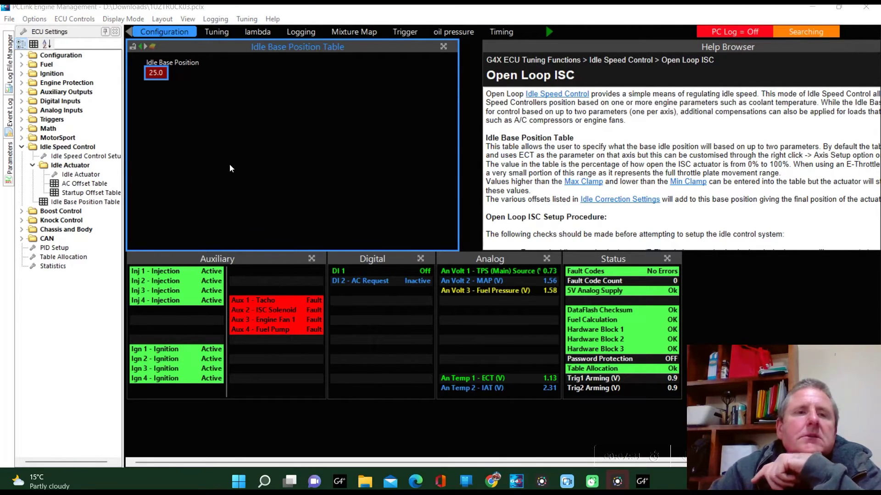
{"action": "right_click", "coordinate": [152, 74]}
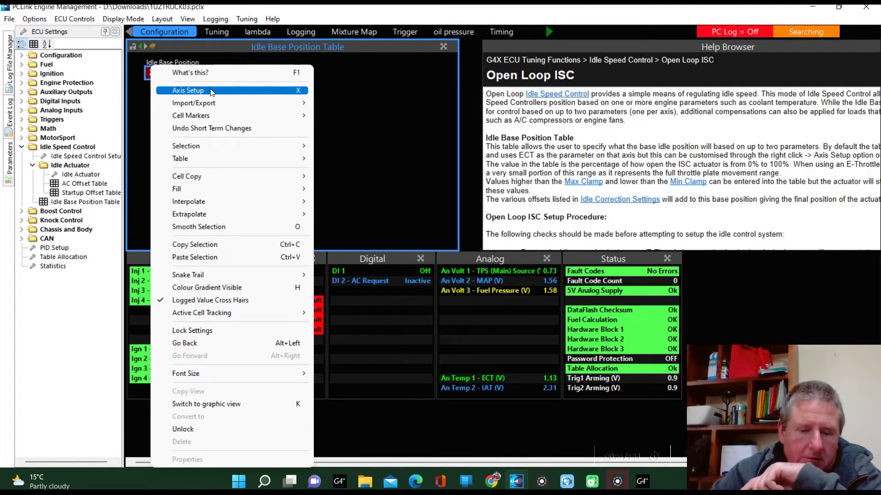
Step: In Axis Setup, pick ECT from Analog Inputs > Temperature as the X-axis parameter
{"action": "left_click", "coordinate": [211, 91]}
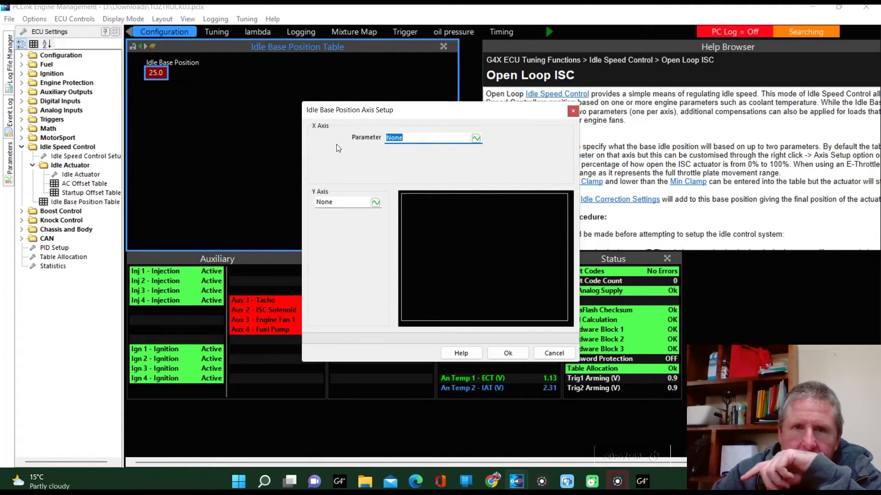
{"action": "left_click", "coordinate": [476, 138]}
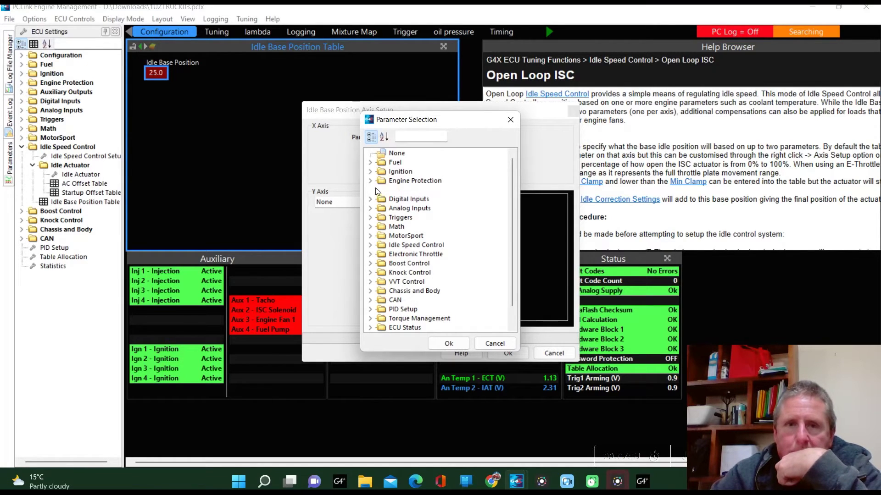
{"action": "left_click", "coordinate": [372, 209]}
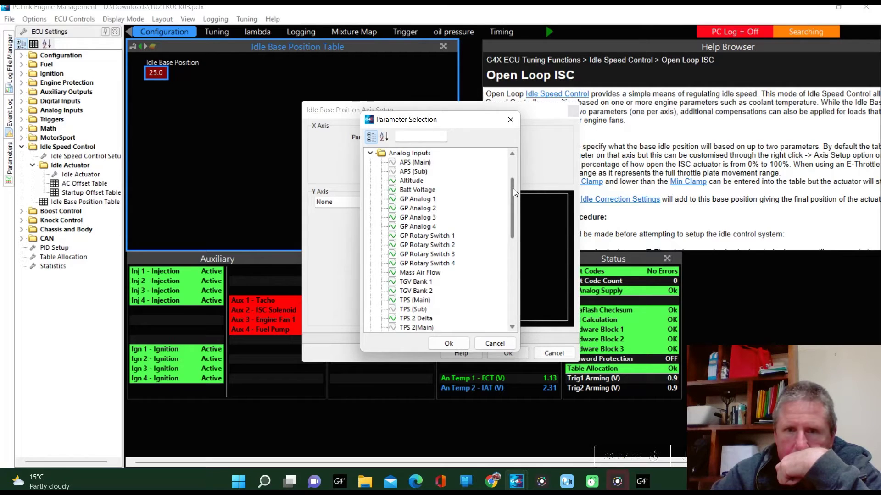
{"action": "left_click_drag", "start_coordinate": [513, 189], "coordinate": [515, 197]}
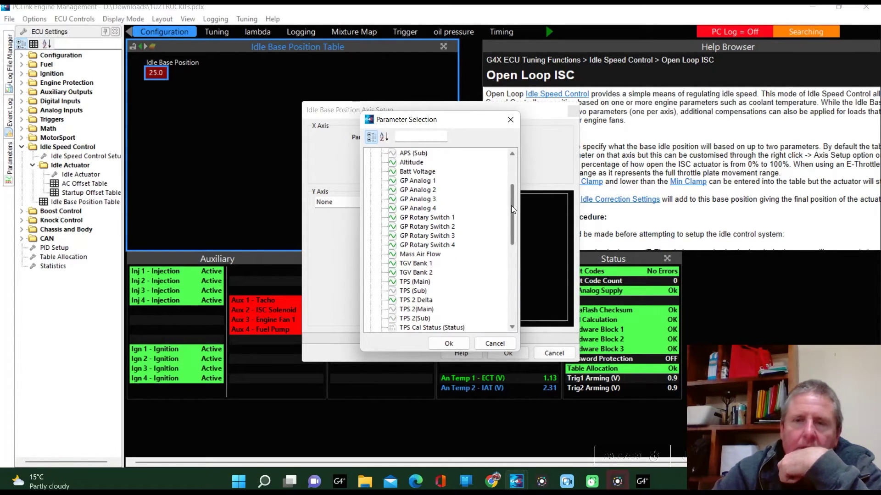
{"action": "left_click_drag", "start_coordinate": [512, 209], "coordinate": [516, 281]}
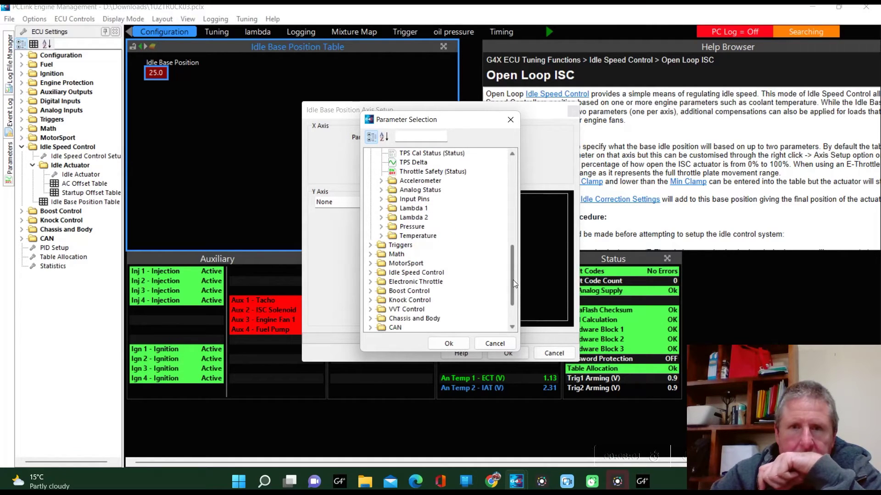
{"action": "left_click", "coordinate": [381, 235]}
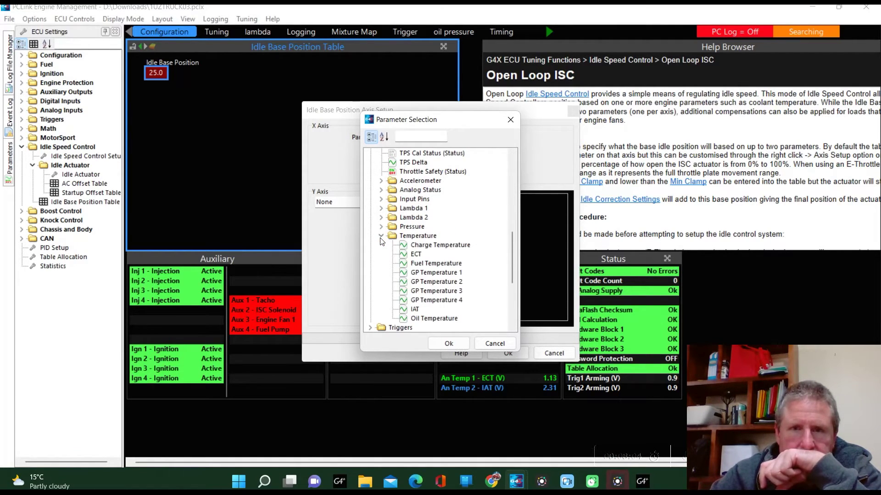
{"action": "left_click", "coordinate": [418, 255]}
{"action": "left_click", "coordinate": [448, 344]}
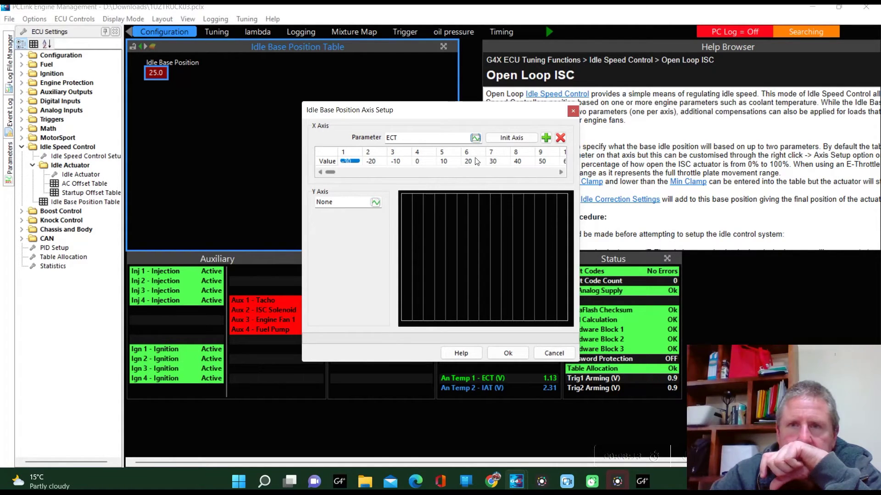
Step: Initialise the ECT axis breakpoints from -20 to 100 °C and apply them to the table
{"action": "left_click", "coordinate": [504, 138]}
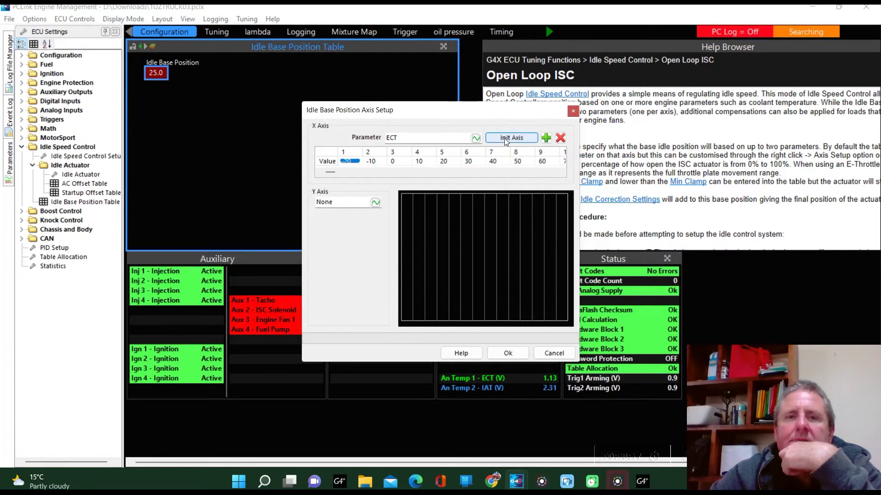
{"action": "left_click", "coordinate": [507, 353]}
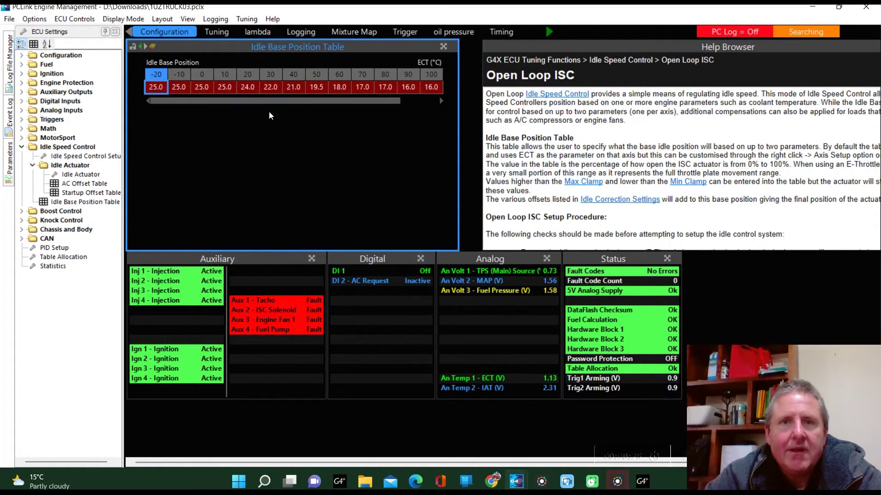
{"action": "left_click_drag", "start_coordinate": [282, 100], "coordinate": [340, 100]}
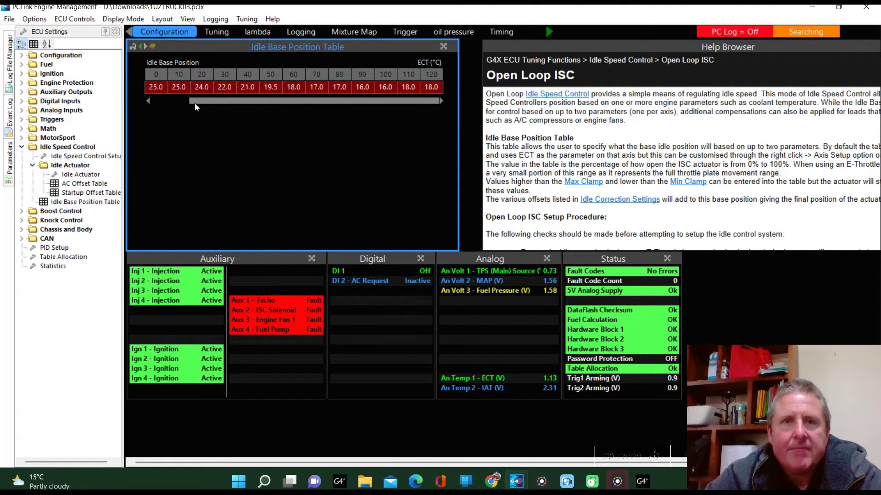
{"action": "left_click", "coordinate": [148, 100]}
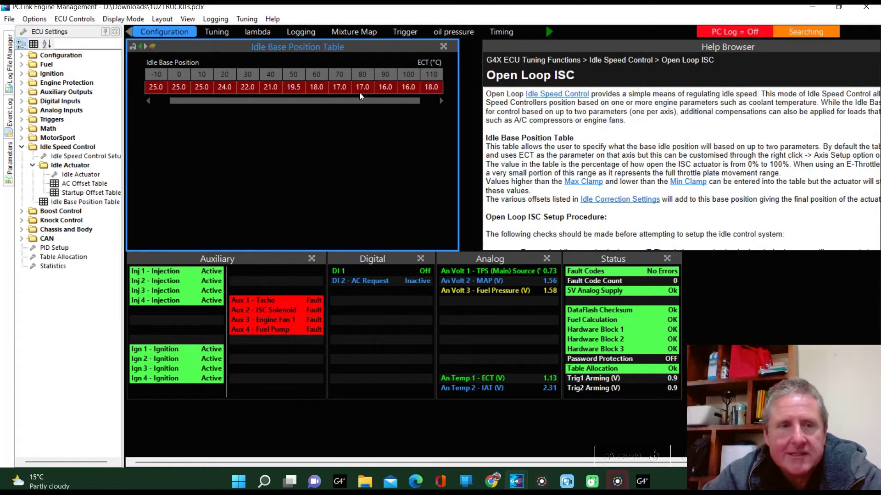
Step: Switch idle speed control Mode to Closed Loop, keeping the existing Idle Target RPM values
{"action": "left_click", "coordinate": [67, 157]}
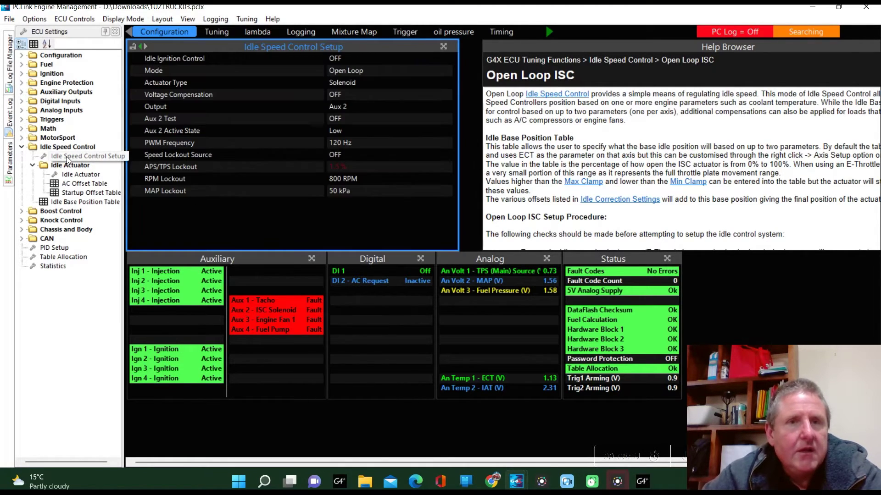
{"action": "double_click", "coordinate": [339, 70]}
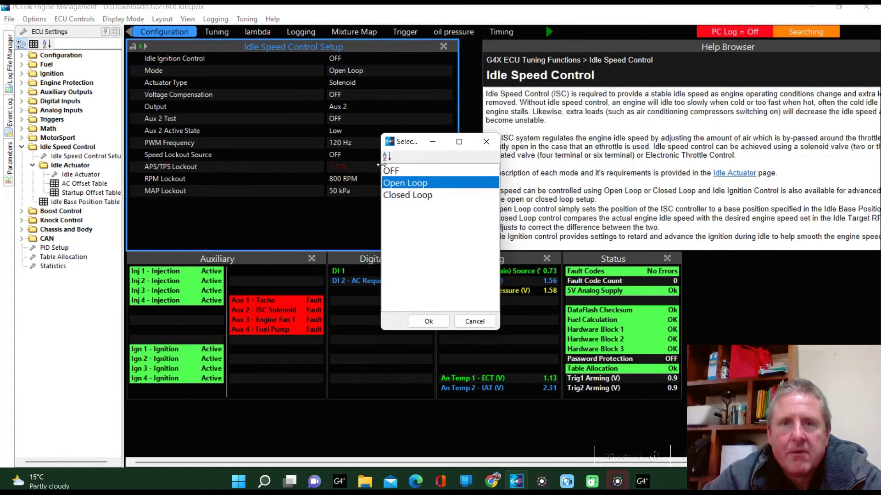
{"action": "left_click", "coordinate": [400, 195]}
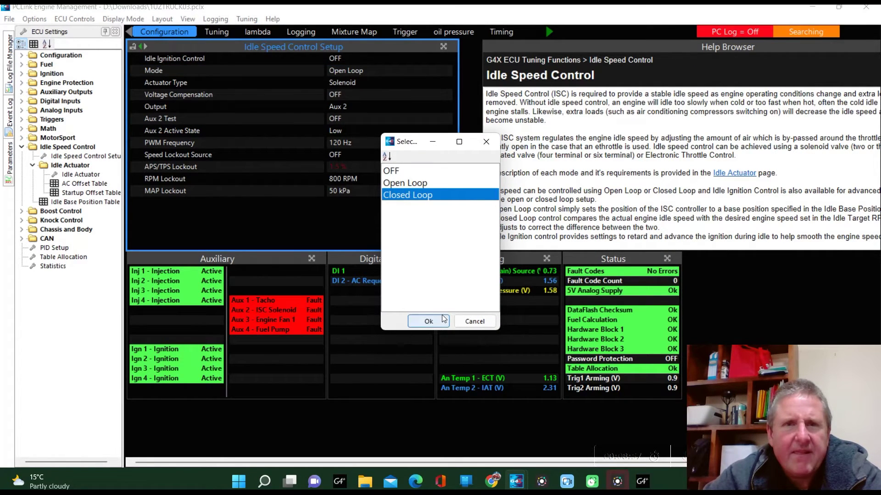
{"action": "left_click", "coordinate": [428, 321]}
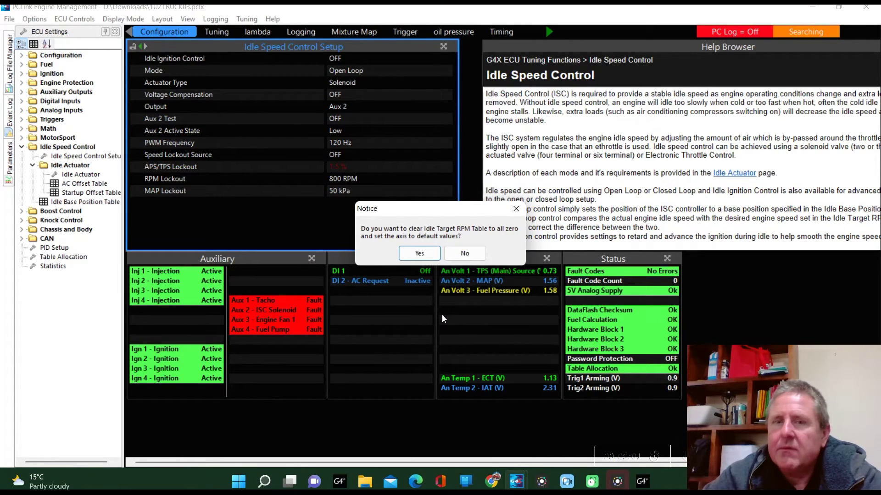
{"action": "left_click", "coordinate": [476, 254]}
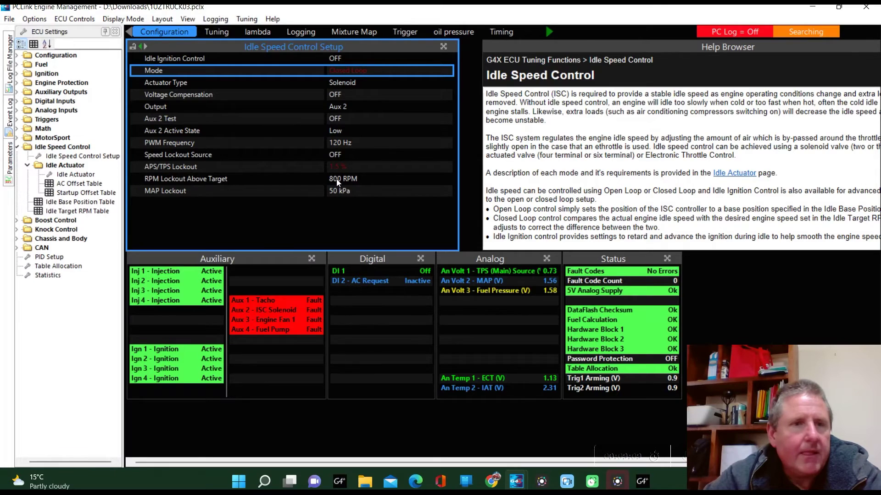
Step: Open the truck's Idle Target RPM Table and scroll its 1250 to 850 RPM columns
{"action": "left_click", "coordinate": [62, 210]}
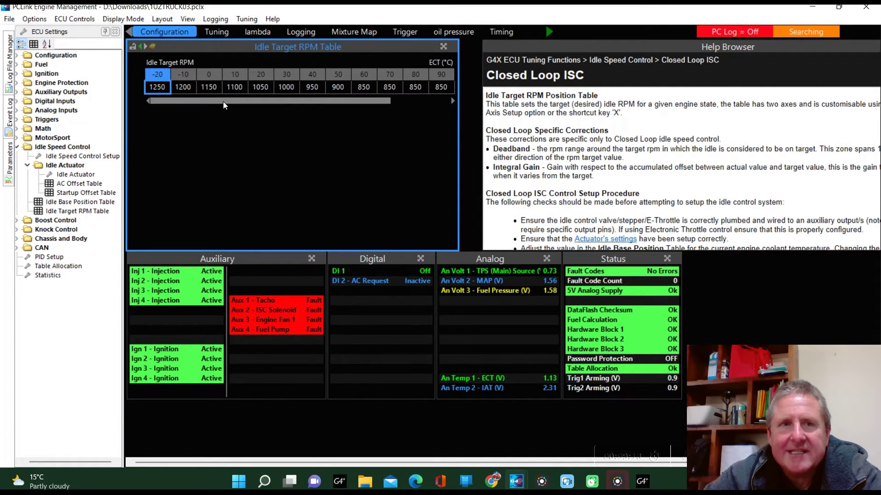
{"action": "left_click_drag", "start_coordinate": [224, 101], "coordinate": [326, 111]}
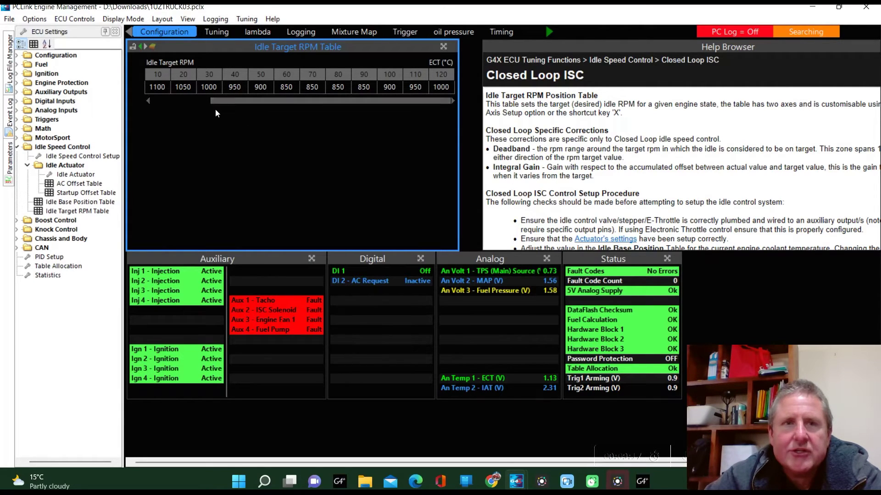
{"action": "left_click_drag", "start_coordinate": [233, 101], "coordinate": [112, 102]}
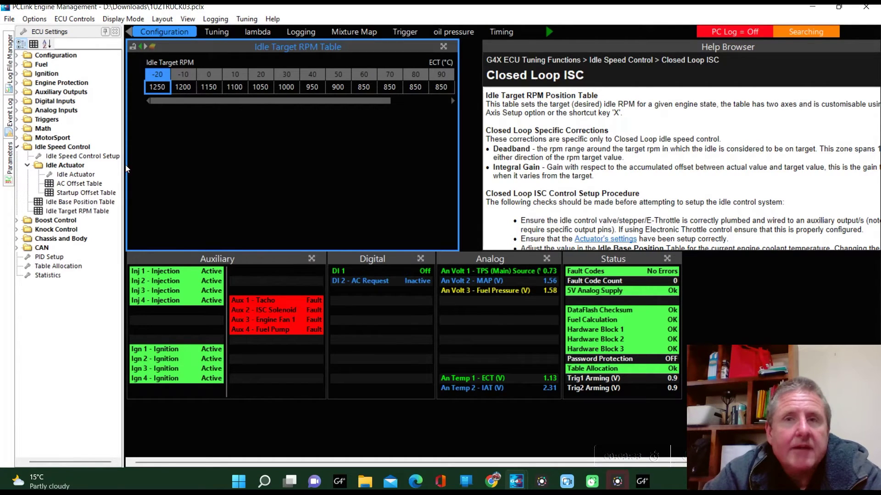
{"action": "left_click", "coordinate": [248, 20]}
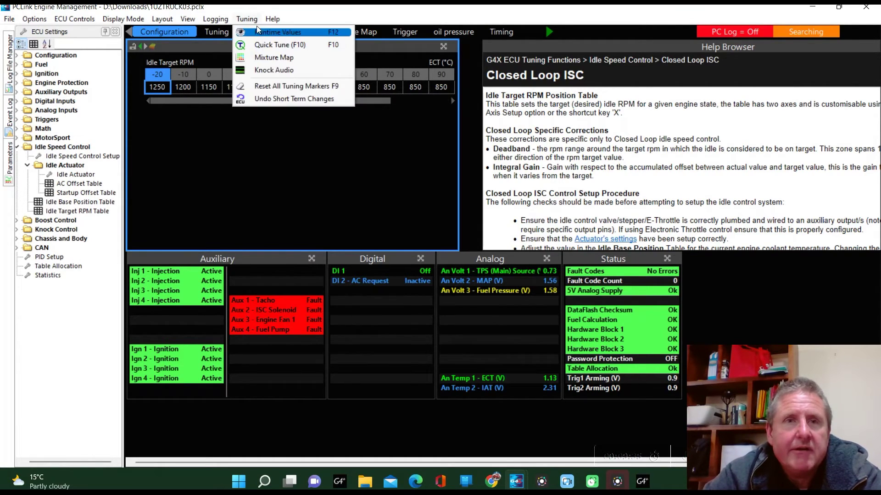
Step: Bring up Runtime Values to watch live idle readings such as Idle Position and Idle Status
{"action": "left_click", "coordinate": [258, 29]}
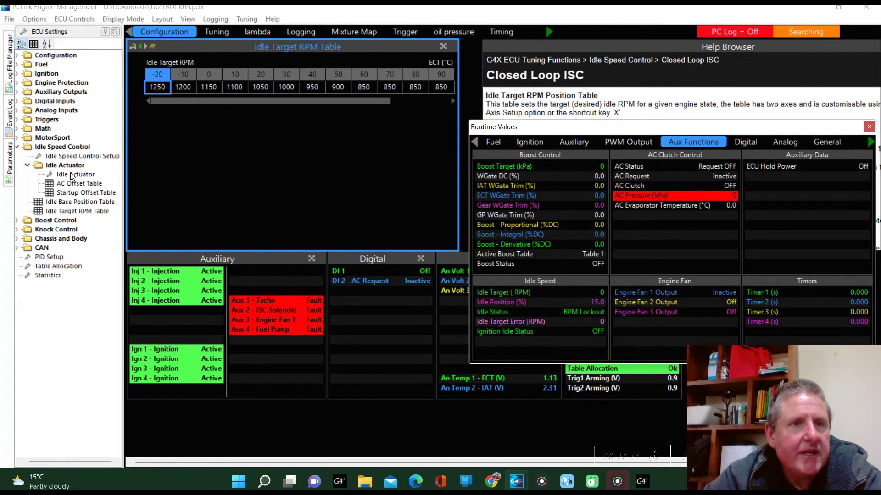
Step: Review the Idle Speed Control Setup and Idle Actuator settings, then bring the BRAD.pclx map forward
{"action": "left_click", "coordinate": [71, 157]}
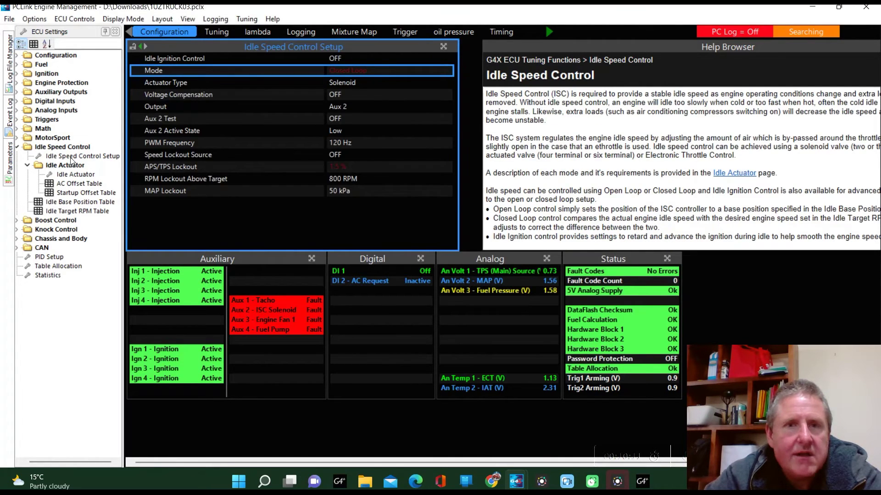
{"action": "left_click", "coordinate": [67, 175]}
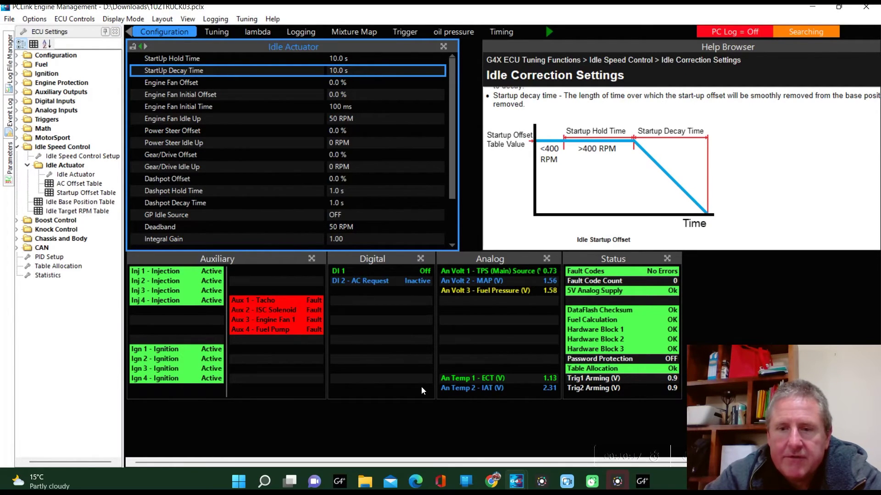
{"action": "mouse_move", "coordinate": [517, 482]}
{"action": "left_click", "coordinate": [551, 440]}
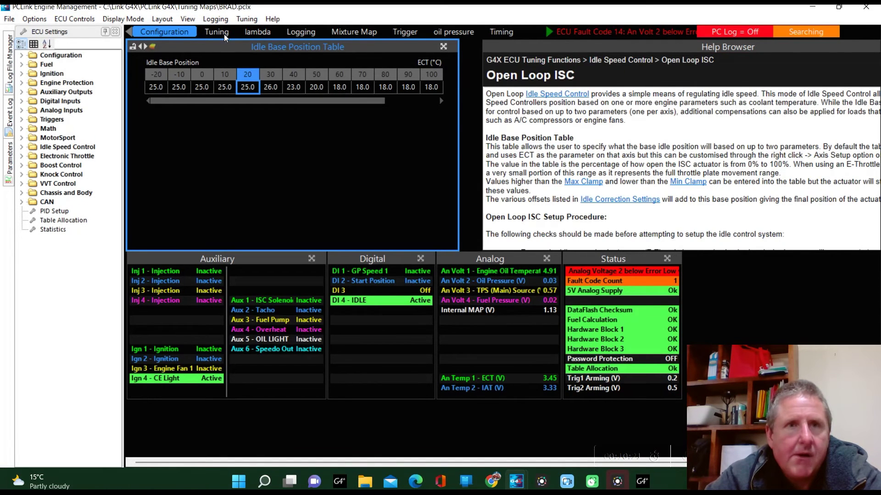
{"action": "left_click", "coordinate": [9, 21]}
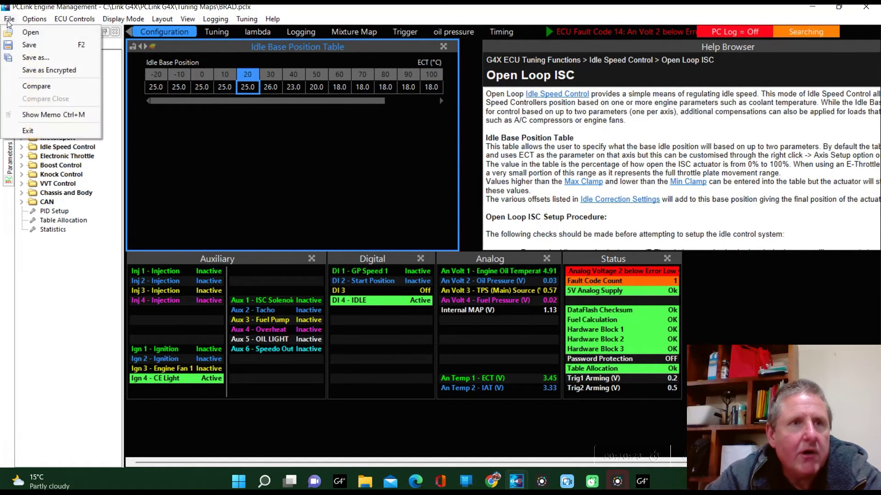
Step: Load the 1UZTRUCK02.pclx map from the Downloads folder
{"action": "left_click", "coordinate": [30, 33]}
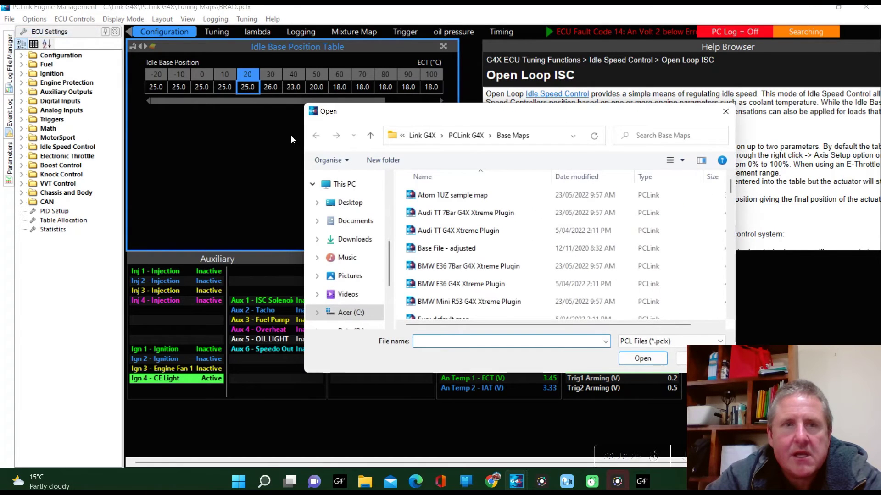
{"action": "left_click", "coordinate": [344, 239]}
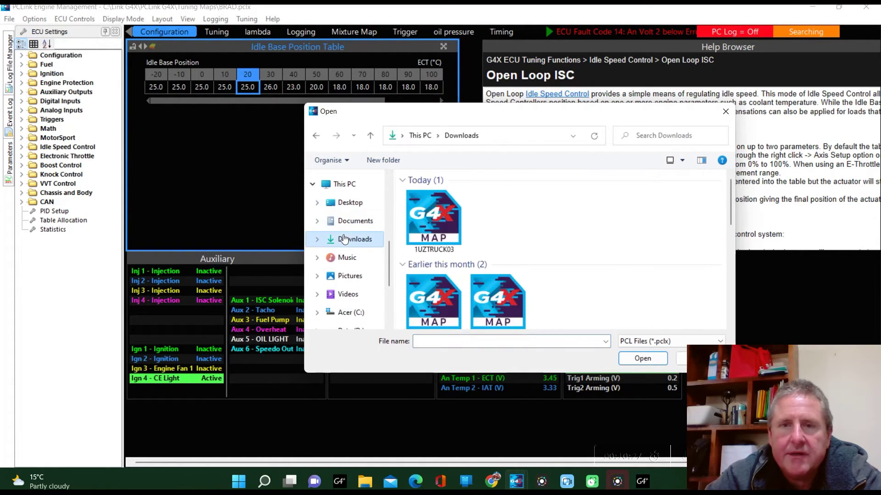
{"action": "left_click", "coordinate": [437, 297]}
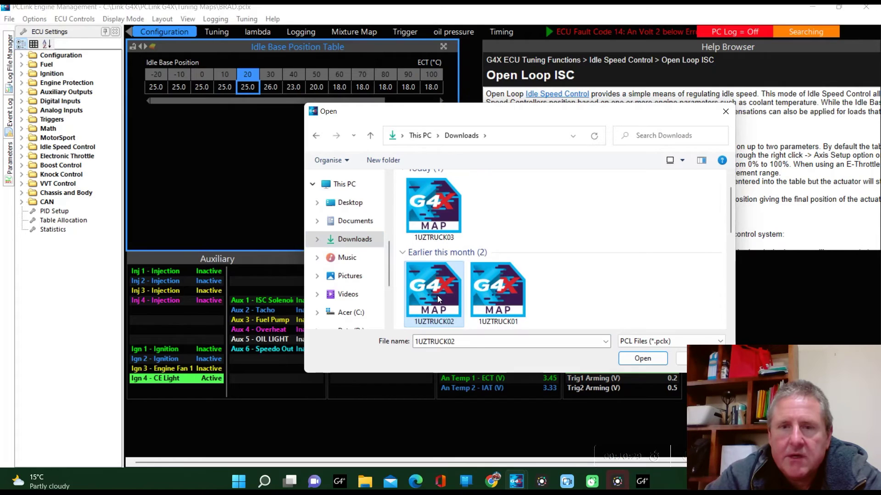
{"action": "left_click", "coordinate": [484, 291]}
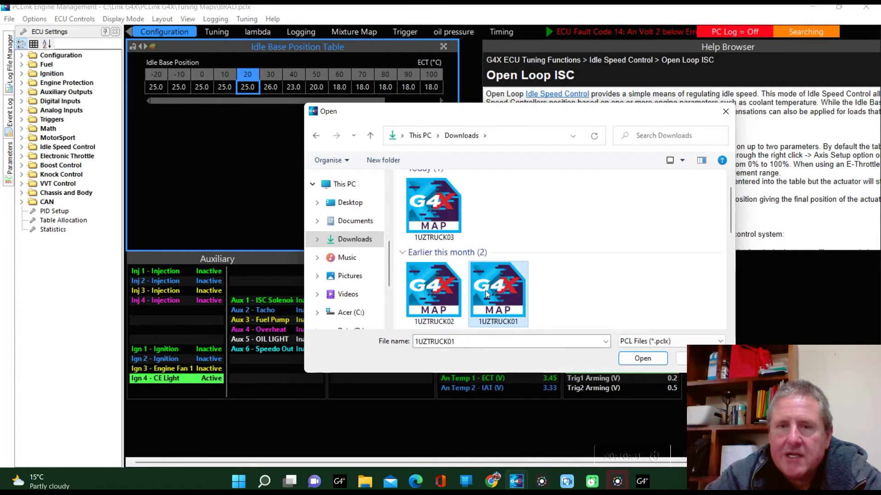
{"action": "left_click", "coordinate": [439, 290]}
{"action": "left_click", "coordinate": [643, 359]}
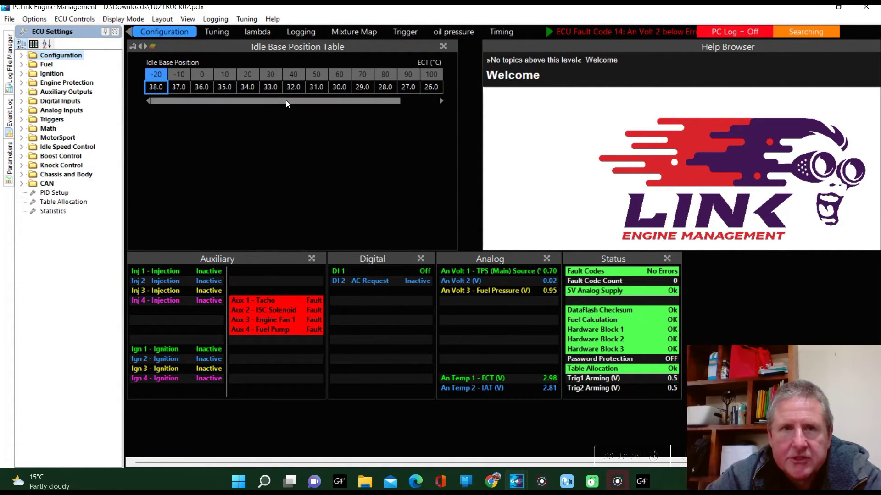
{"action": "left_click_drag", "start_coordinate": [285, 100], "coordinate": [329, 103]}
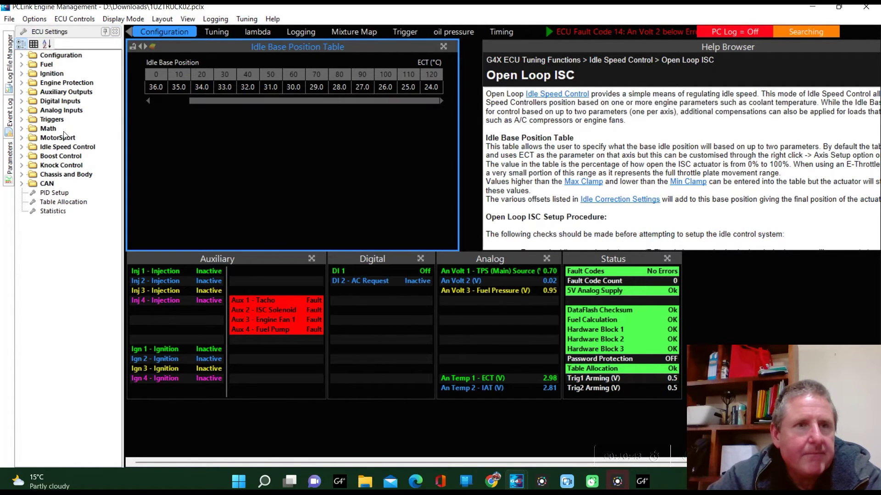
Step: Switch idle control Mode to Closed Loop, leaving the new Idle Target RPM Table uncleared
{"action": "left_click", "coordinate": [22, 147]}
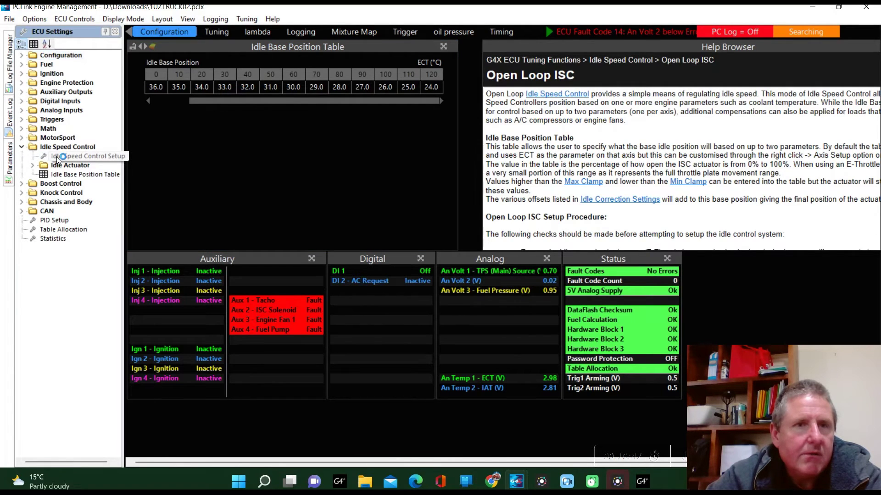
{"action": "double_click", "coordinate": [58, 156]}
{"action": "double_click", "coordinate": [341, 70]}
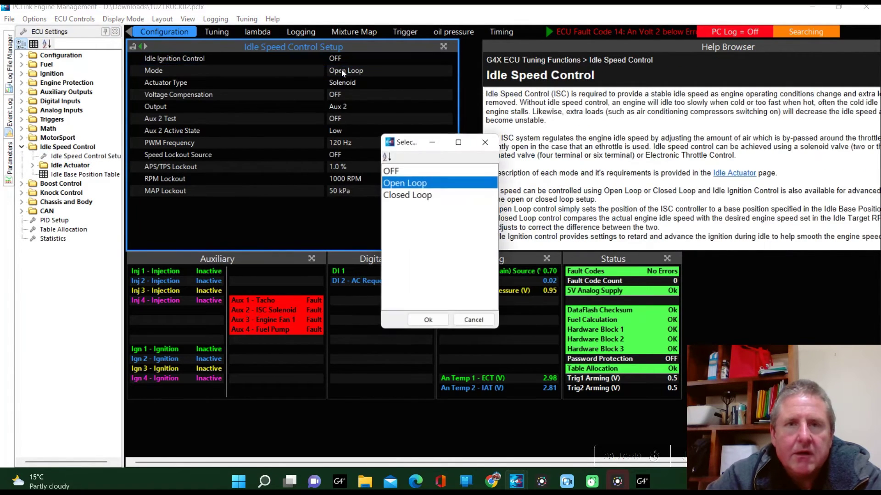
{"action": "left_click", "coordinate": [419, 197]}
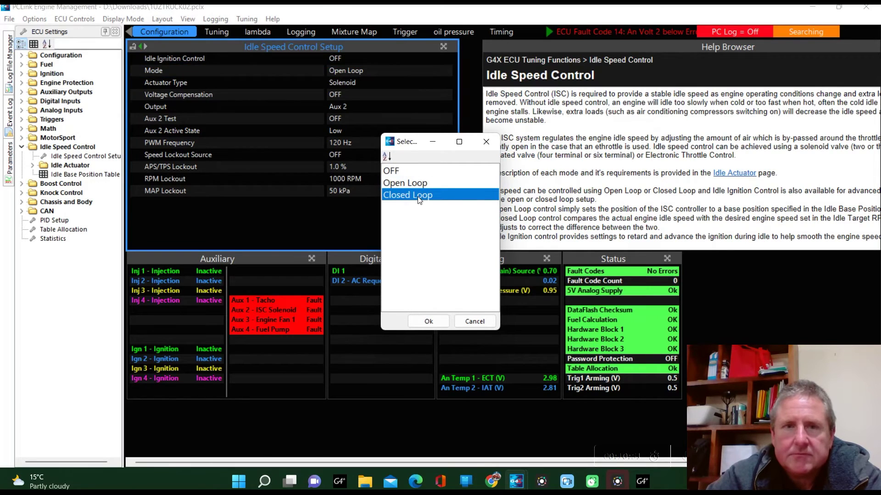
{"action": "left_click", "coordinate": [439, 321]}
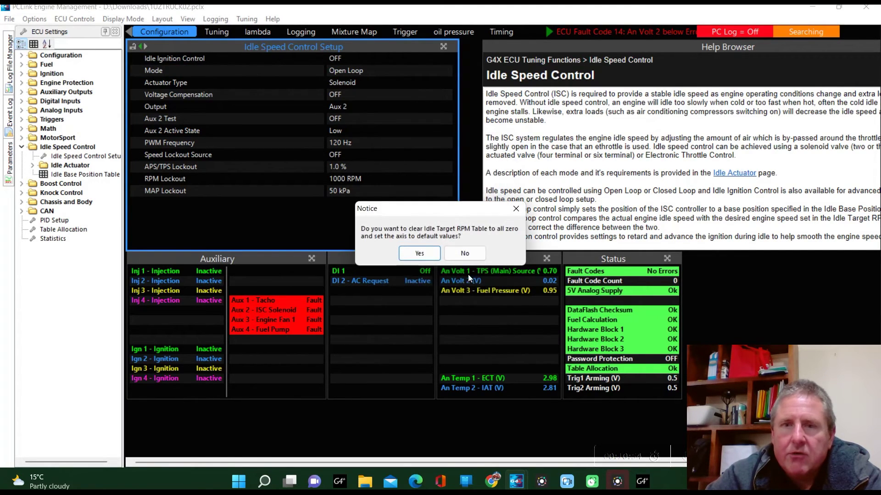
{"action": "left_click", "coordinate": [480, 254]}
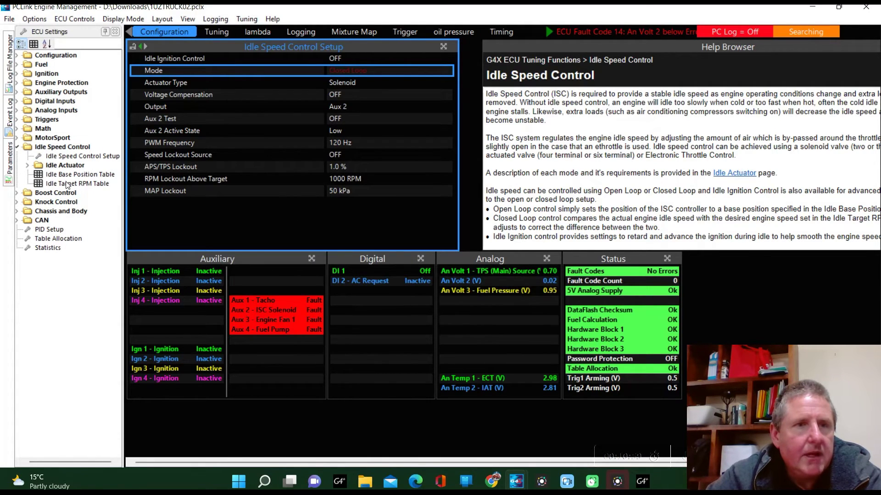
{"action": "left_click", "coordinate": [27, 165]}
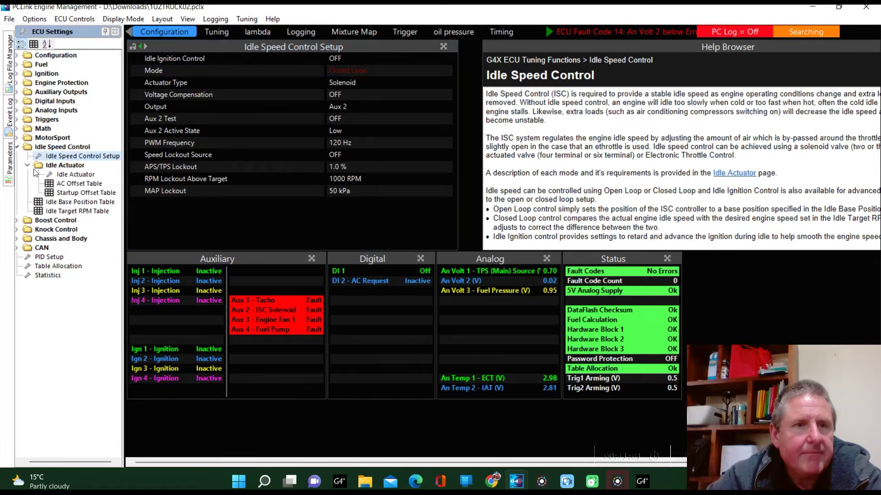
Step: Show the truck map's Idle Actuator settings, checking Integral Gain (30.00) and Deadband (0 RPM)
{"action": "left_click", "coordinate": [66, 176]}
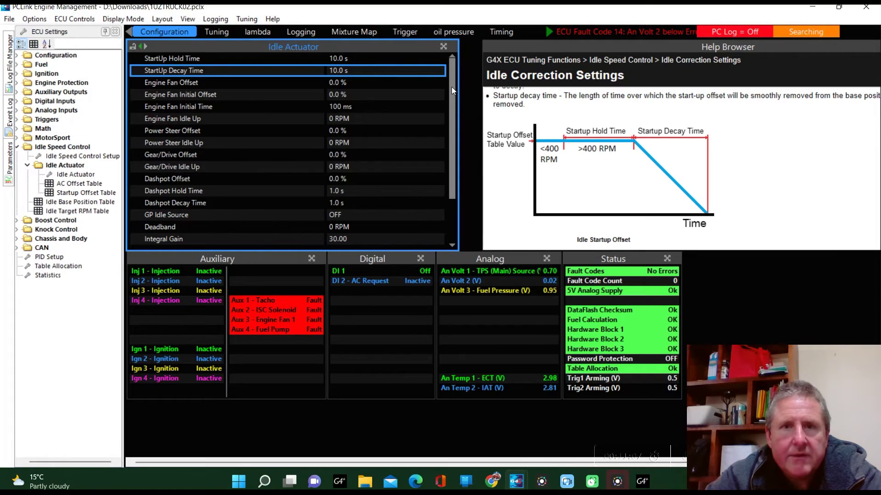
{"action": "left_click_drag", "start_coordinate": [451, 86], "coordinate": [451, 128]}
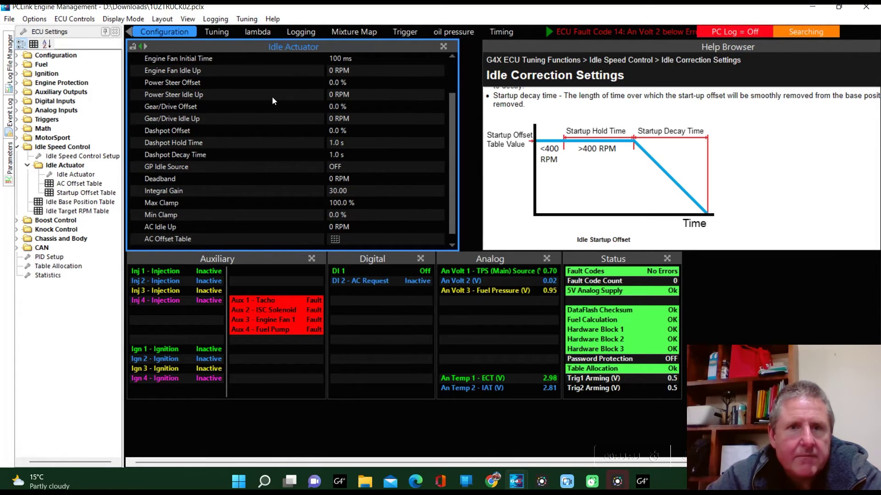
{"action": "left_click", "coordinate": [342, 192]}
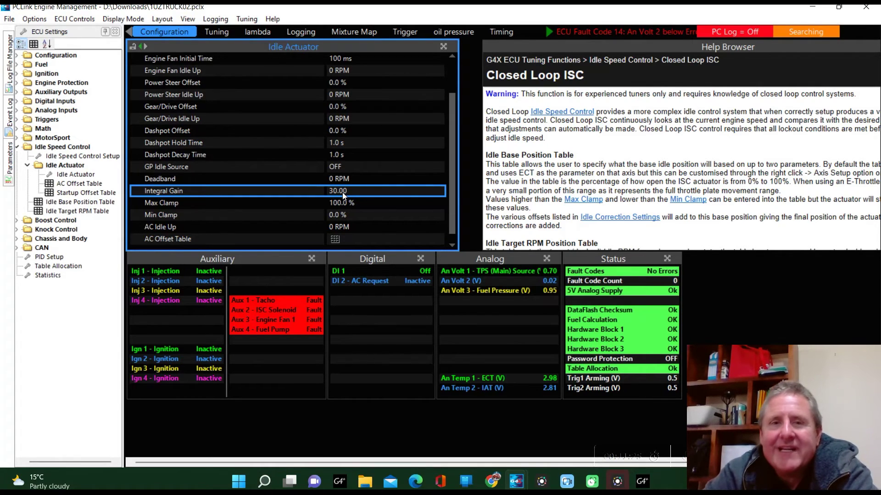
{"action": "left_click", "coordinate": [342, 182]}
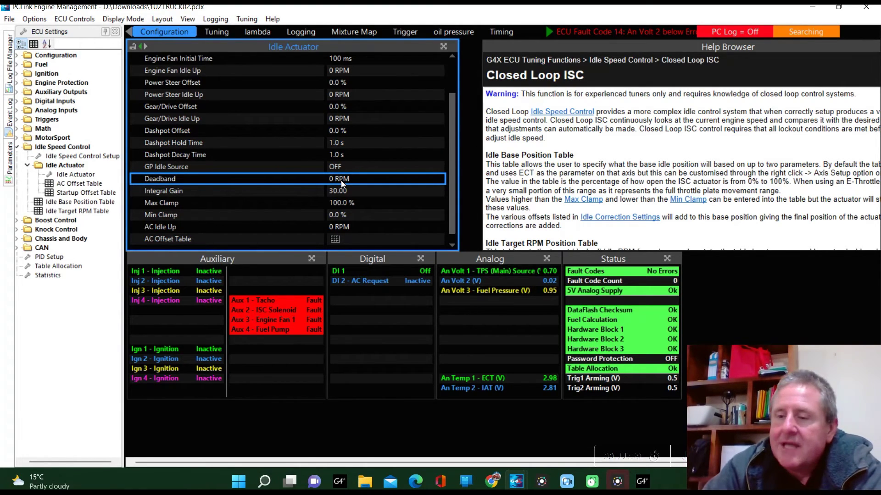
Step: Set the idle actuator Deadband to 30 RPM
{"action": "type", "text": "50"}
{"action": "key", "text": "Return"}
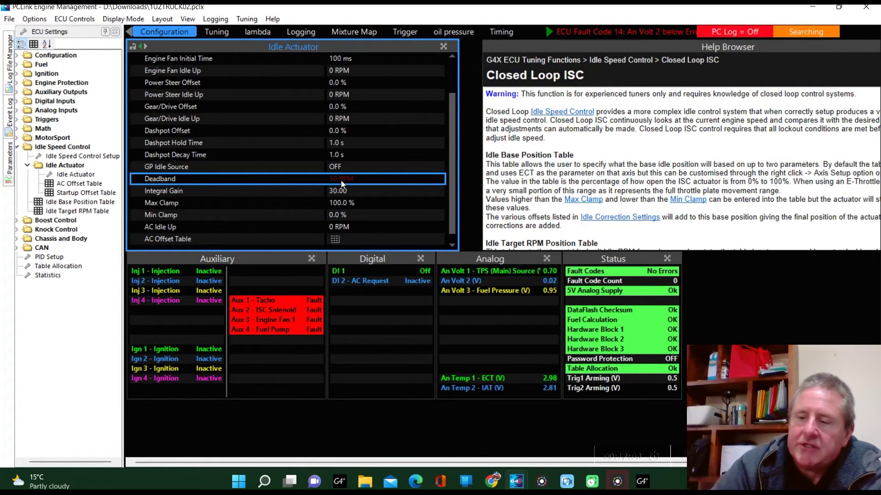
{"action": "type", "text": "30"}
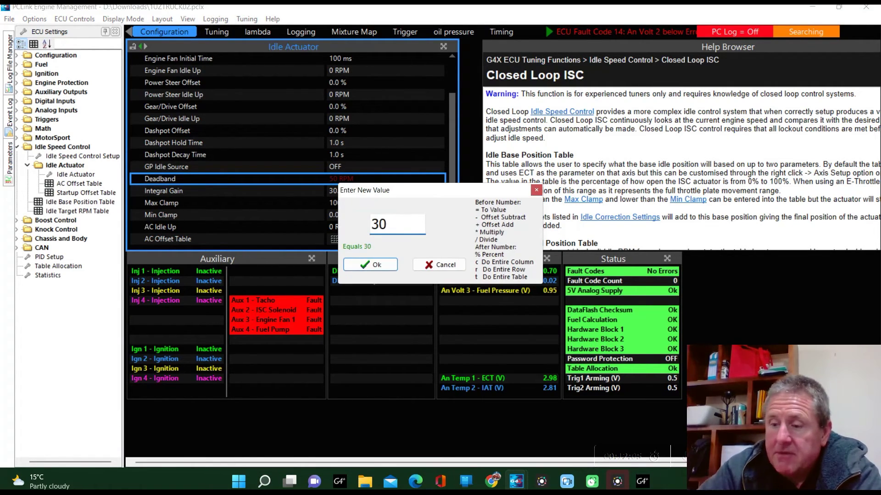
{"action": "key", "text": "Return"}
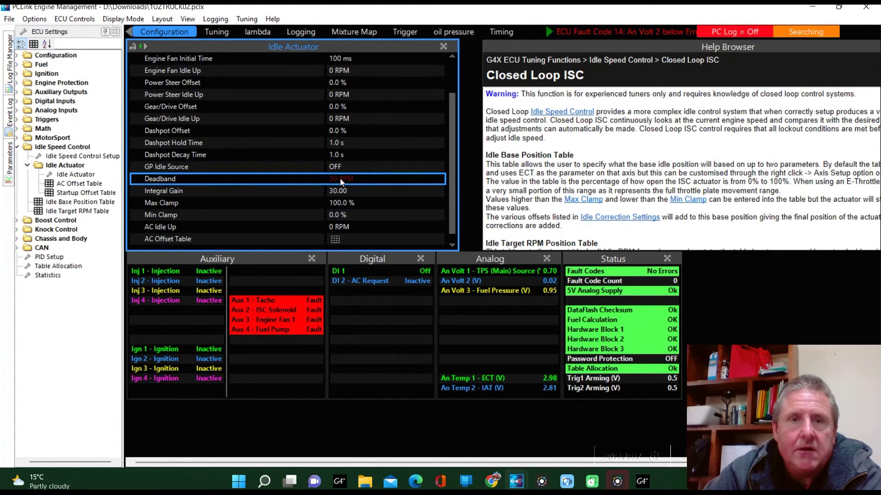
Step: Lower the idle actuator Integral Gain to 1.00
{"action": "right_click", "coordinate": [336, 194]}
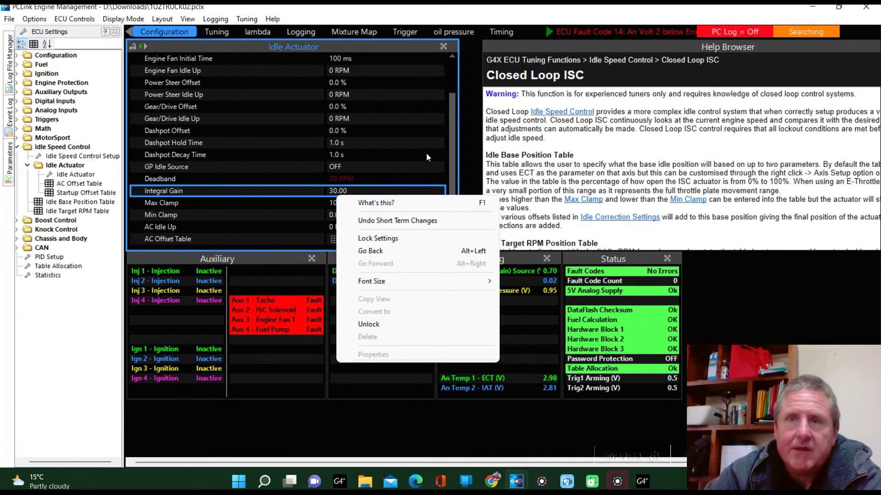
{"action": "left_click", "coordinate": [333, 191]}
{"action": "type", "text": "1"}
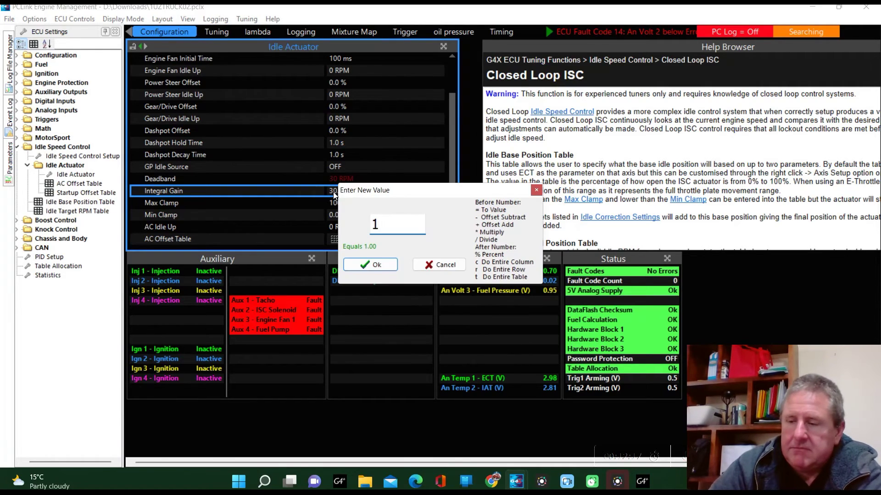
{"action": "key", "text": "Return"}
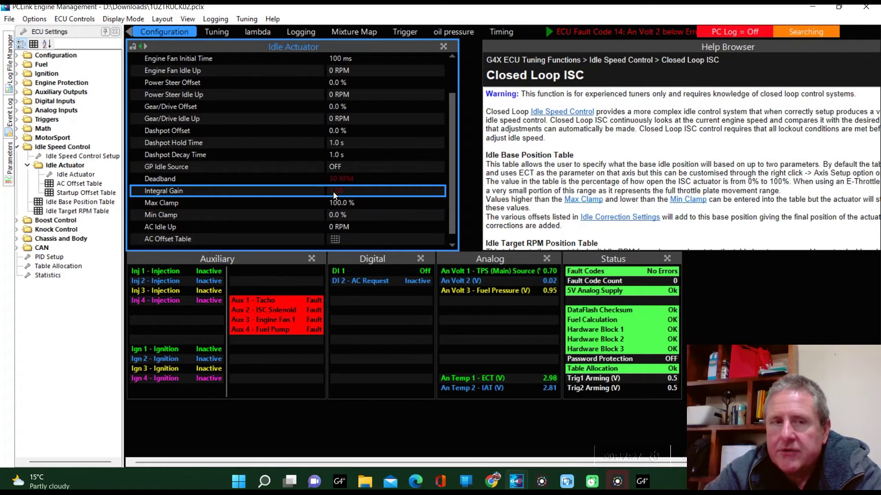
Step: Clamp the idle actuator between 5 % and 95 % and set AC Idle Up to 50 RPM
{"action": "left_click", "coordinate": [341, 203]}
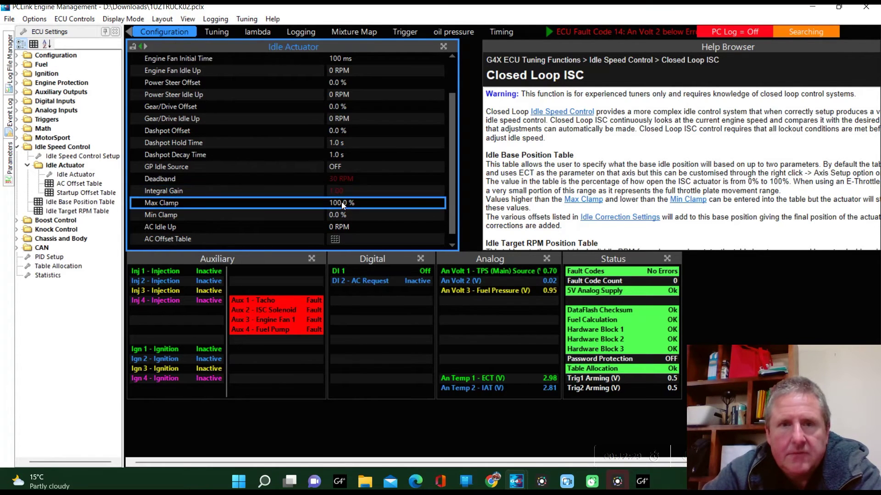
{"action": "type", "text": "95"}
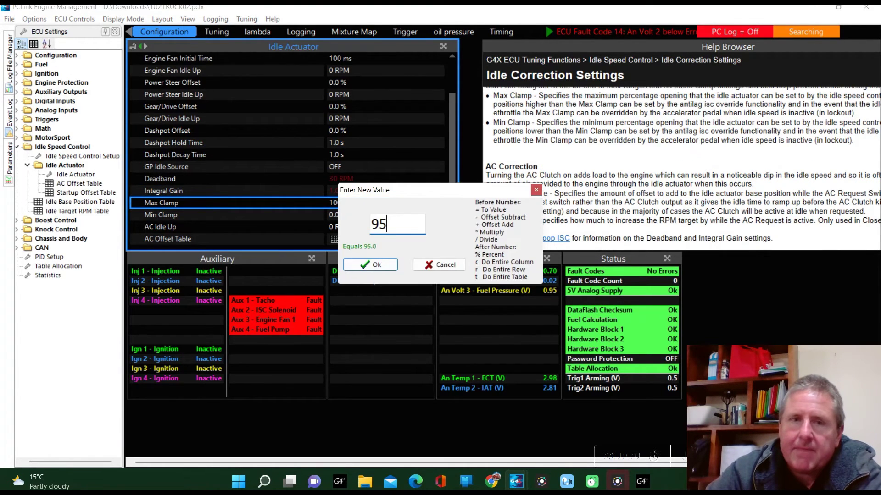
{"action": "key", "text": "Return"}
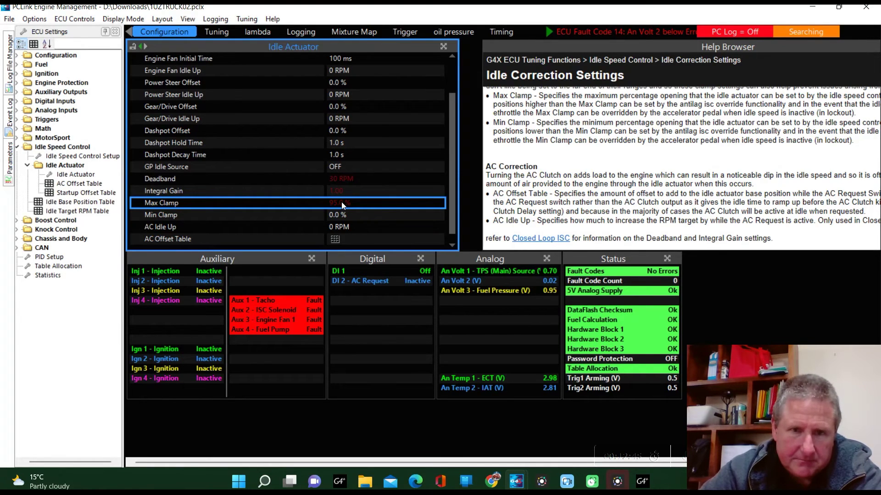
{"action": "left_click", "coordinate": [338, 215]}
{"action": "type", "text": "5"}
{"action": "key", "text": "Return"}
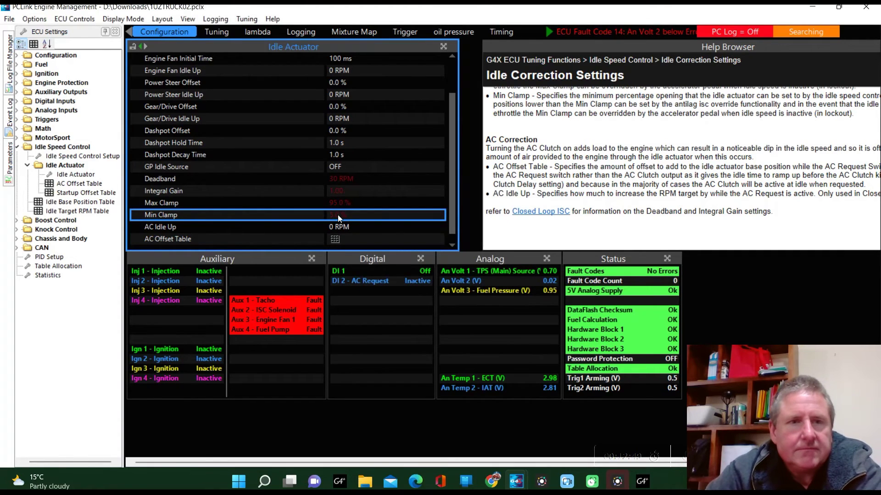
{"action": "left_click", "coordinate": [336, 227]}
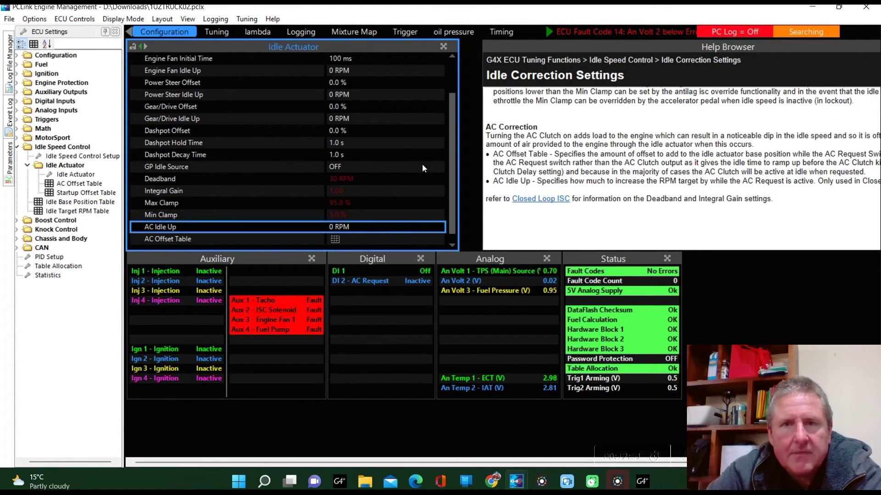
{"action": "left_click_drag", "start_coordinate": [451, 139], "coordinate": [451, 164]}
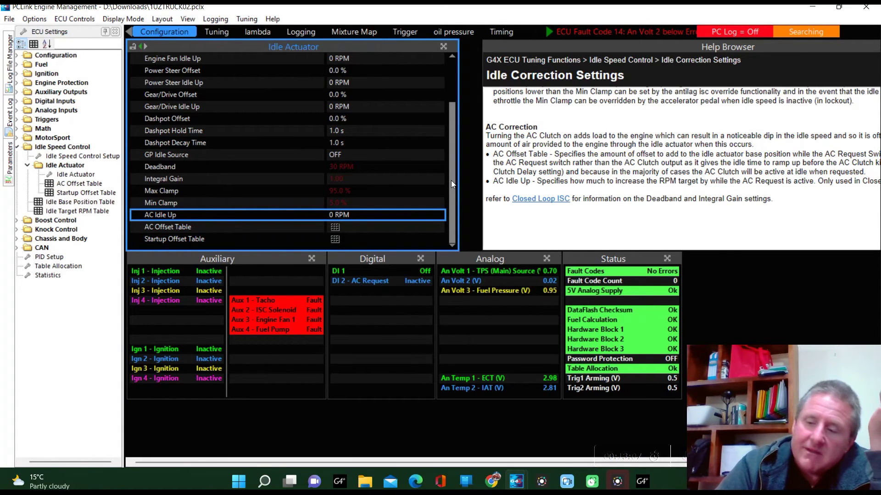
{"action": "type", "text": "50"}
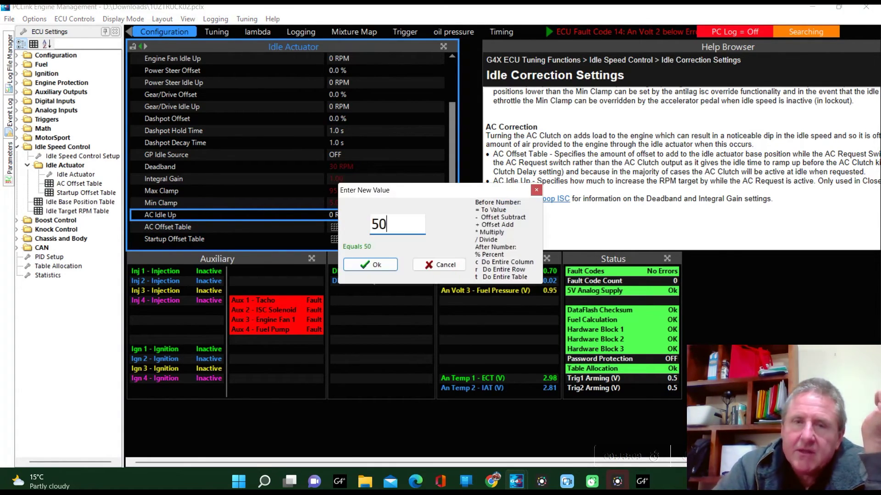
{"action": "key", "text": "Return"}
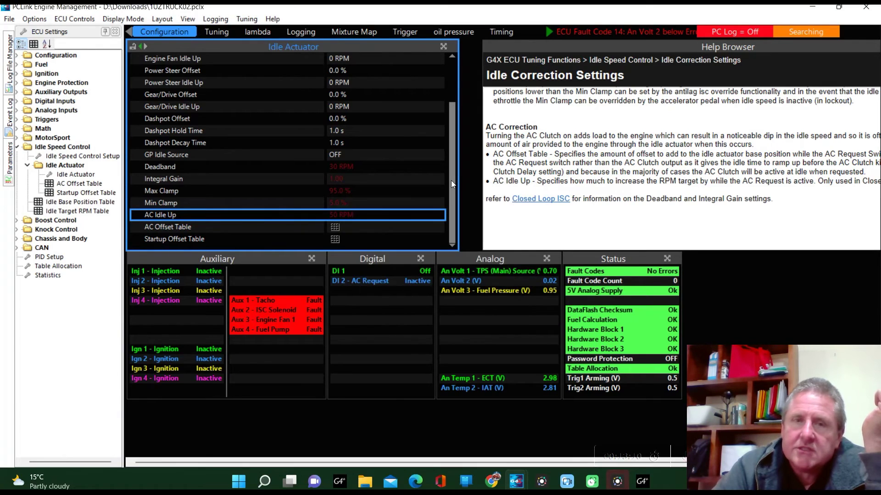
Step: Fill the AC Offset Table with 2.0 across all ECT temperatures, then view the idle position tables
{"action": "left_click", "coordinate": [334, 227]}
{"action": "left_click", "coordinate": [334, 228]}
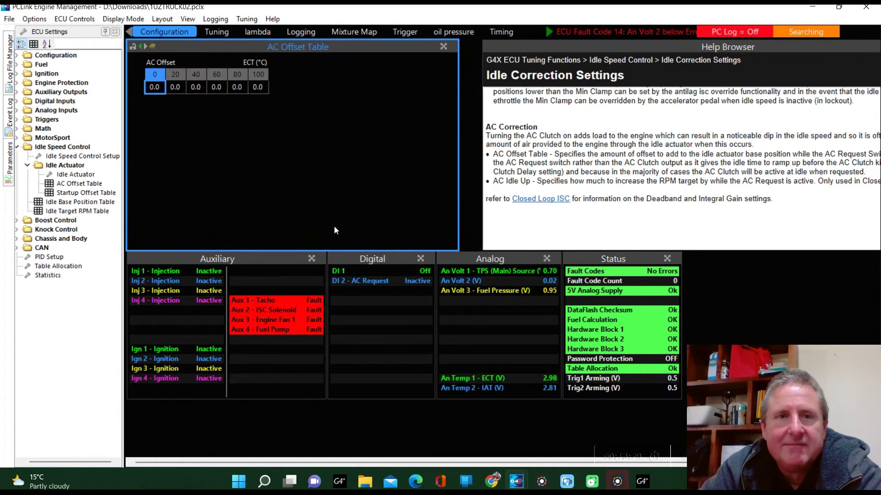
{"action": "left_click", "coordinate": [257, 88]}
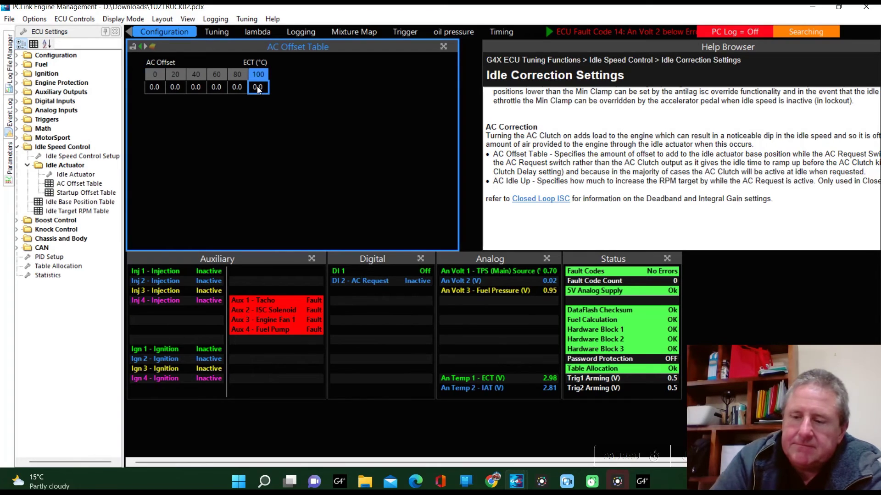
{"action": "type", "text": "2"}
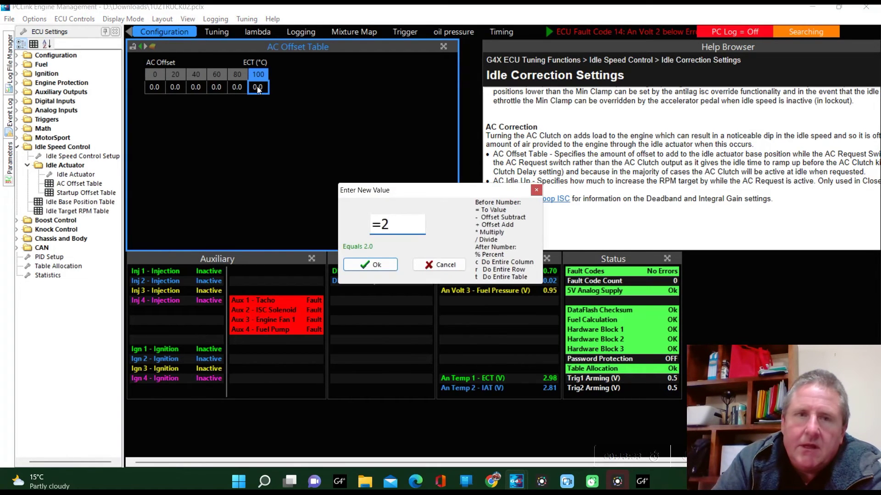
{"action": "key", "text": "Return"}
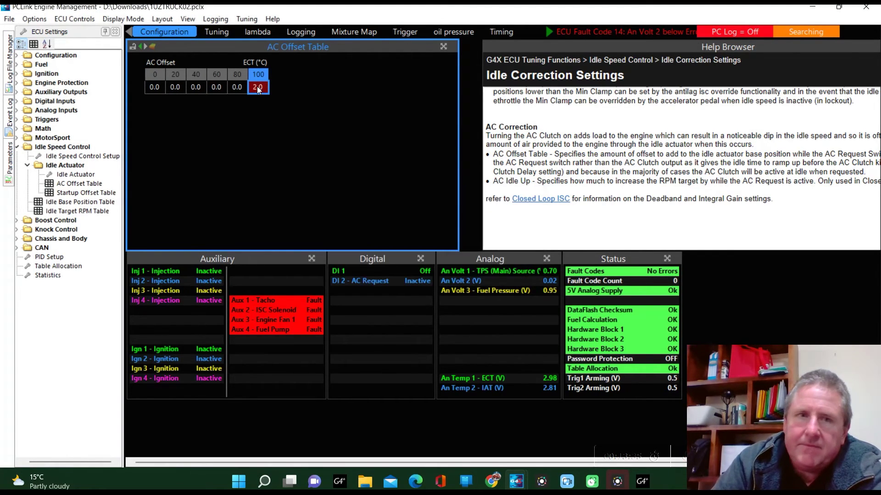
{"action": "key", "text": "shift+Left"}
{"action": "key", "text": "shift+Left"}
{"action": "key", "text": "shift+Left"}
{"action": "key", "text": "shift+Left"}
{"action": "key", "text": "shift+Left"}
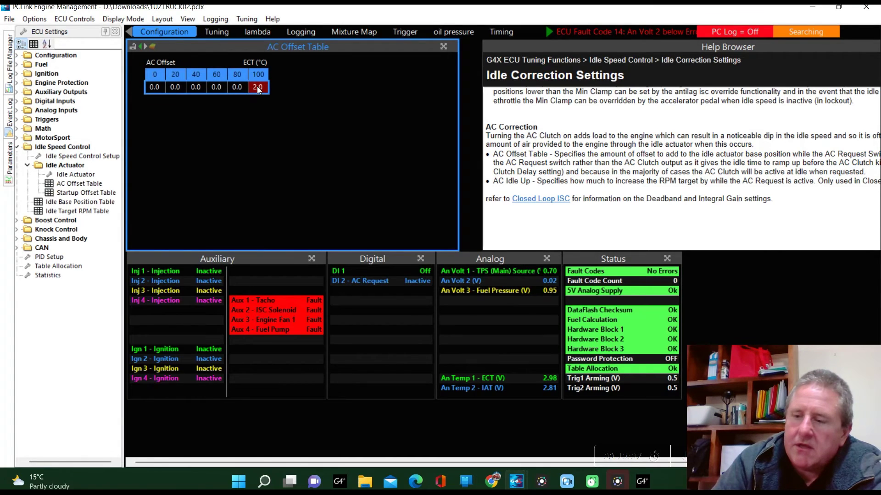
{"action": "type", "text": "2"}
{"action": "key", "text": "Return"}
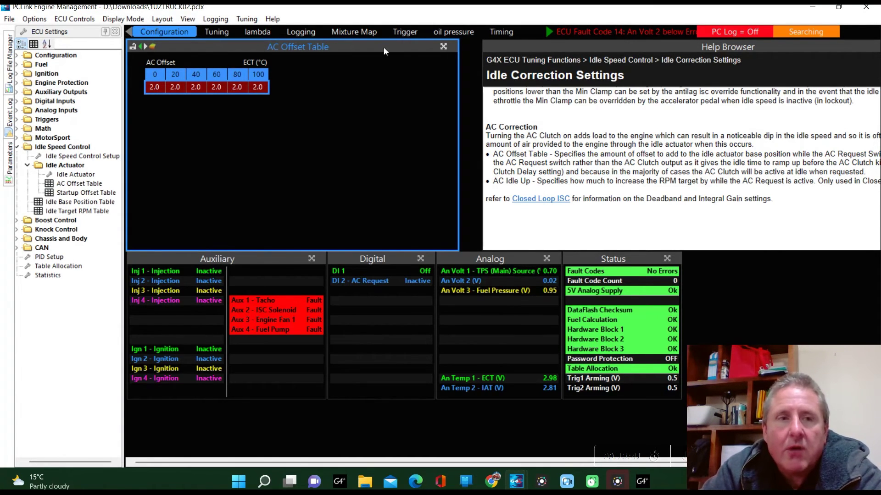
{"action": "left_click", "coordinate": [75, 203]}
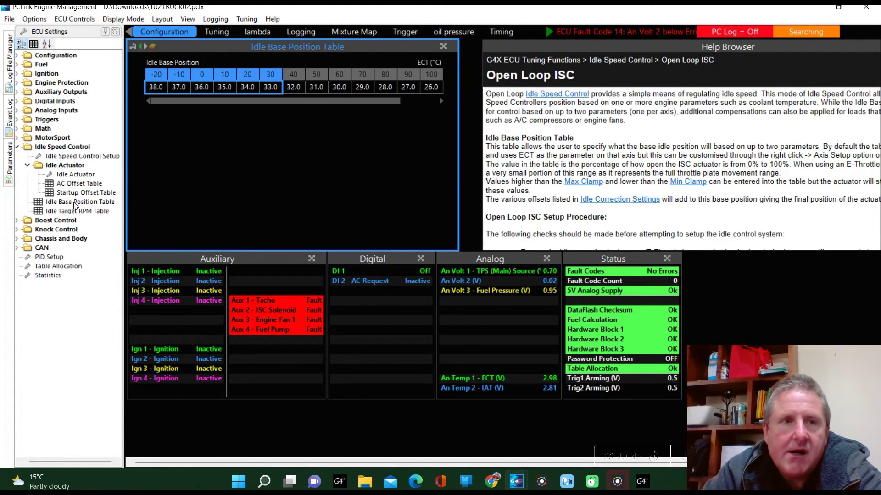
{"action": "left_click", "coordinate": [51, 212]}
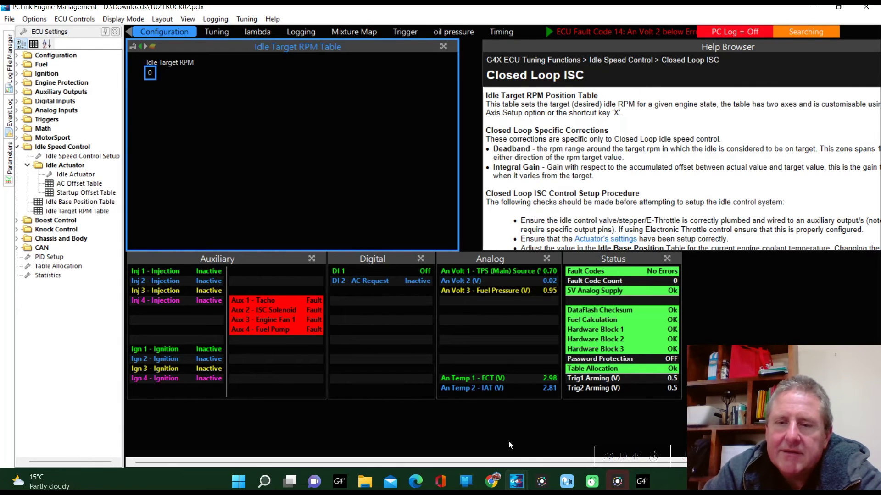
Step: Compare with the 1UZTRUCK03 map's Idle Target RPM Table, then return to the 1UZTRUCK02 map
{"action": "left_click", "coordinate": [469, 442]}
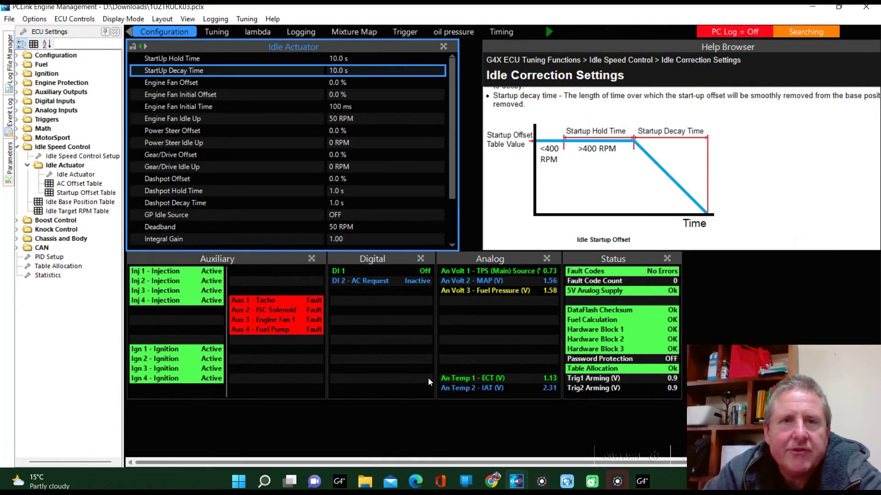
{"action": "double_click", "coordinate": [67, 212]}
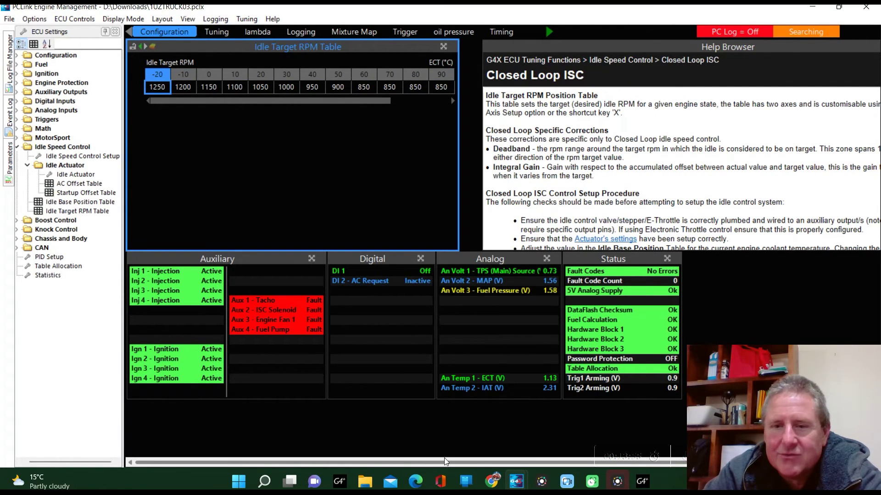
{"action": "mouse_move", "coordinate": [516, 481]}
{"action": "right_click", "coordinate": [550, 422]}
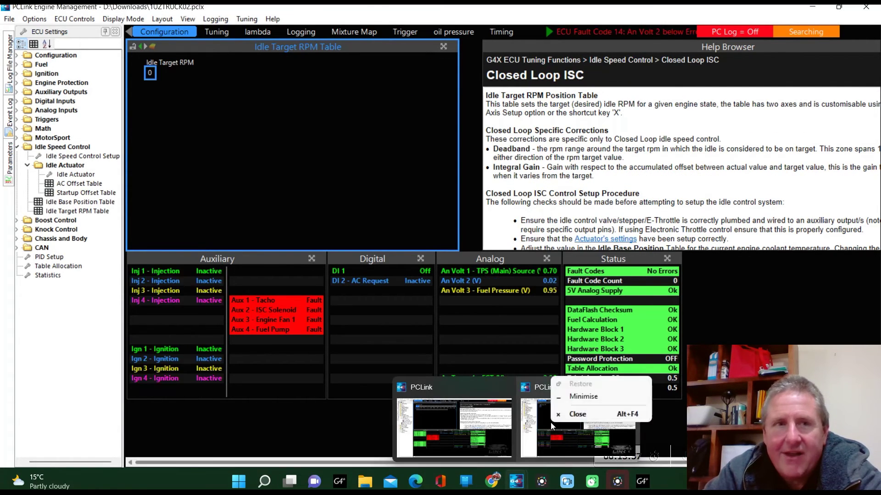
{"action": "left_click", "coordinate": [152, 73]}
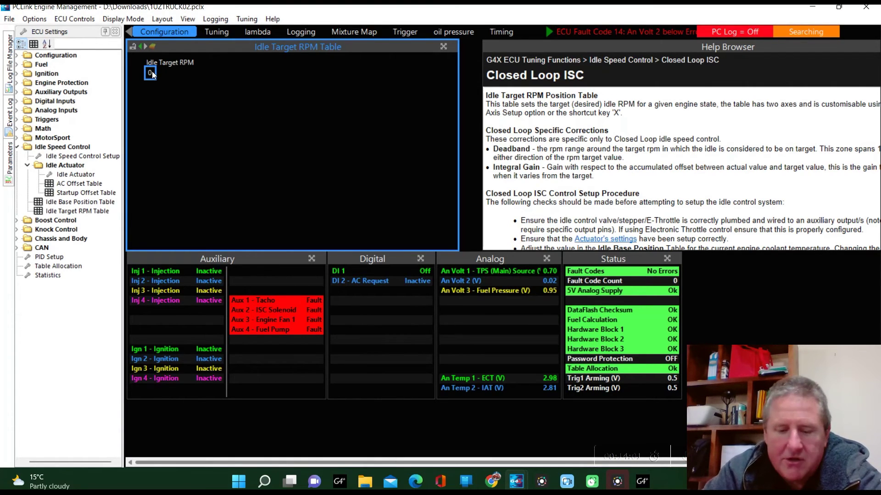
{"action": "right_click", "coordinate": [152, 71]}
Step: Give the Idle Target RPM Table an initialized ECT X axis, then switch to the 1UZTRUCK03 map
{"action": "left_click", "coordinate": [170, 92]}
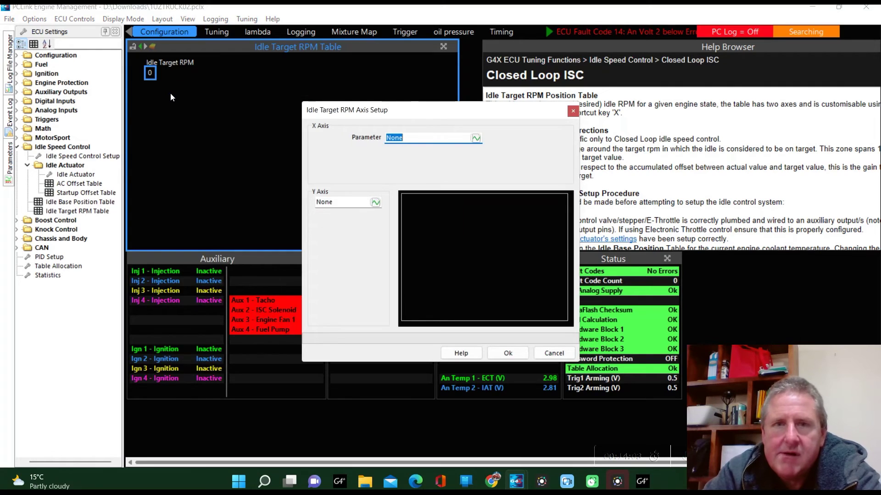
{"action": "left_click", "coordinate": [476, 138]}
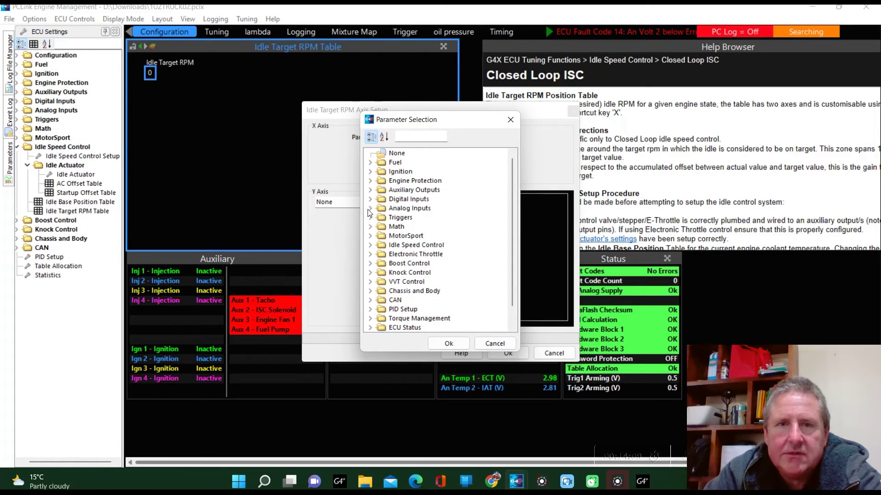
{"action": "left_click", "coordinate": [369, 209]}
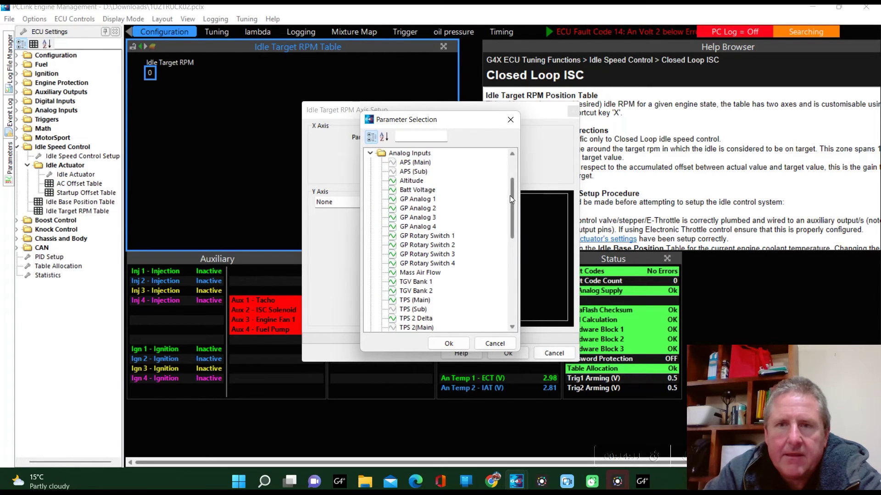
{"action": "left_click_drag", "start_coordinate": [512, 201], "coordinate": [512, 284]}
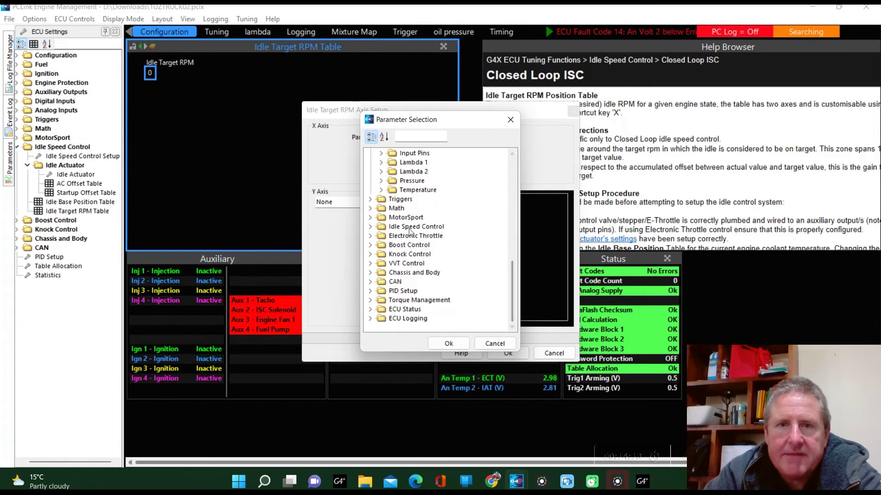
{"action": "left_click", "coordinate": [385, 192]}
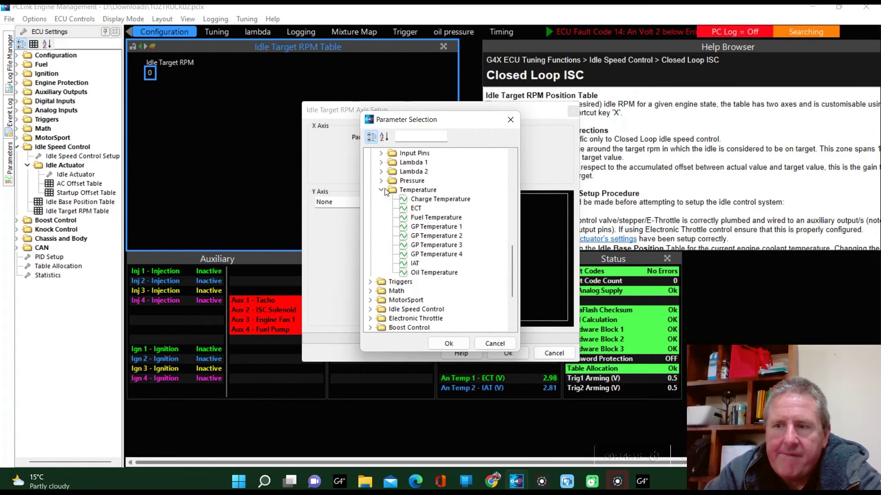
{"action": "left_click", "coordinate": [417, 209]}
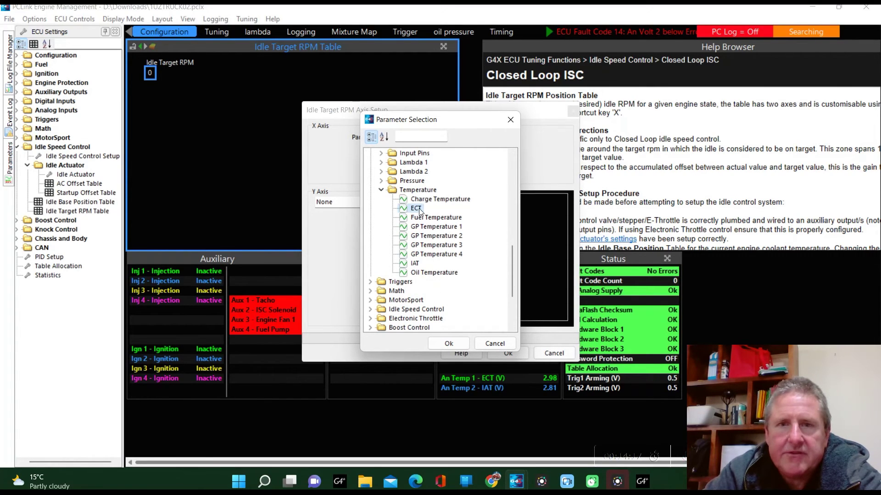
{"action": "left_click", "coordinate": [438, 345]}
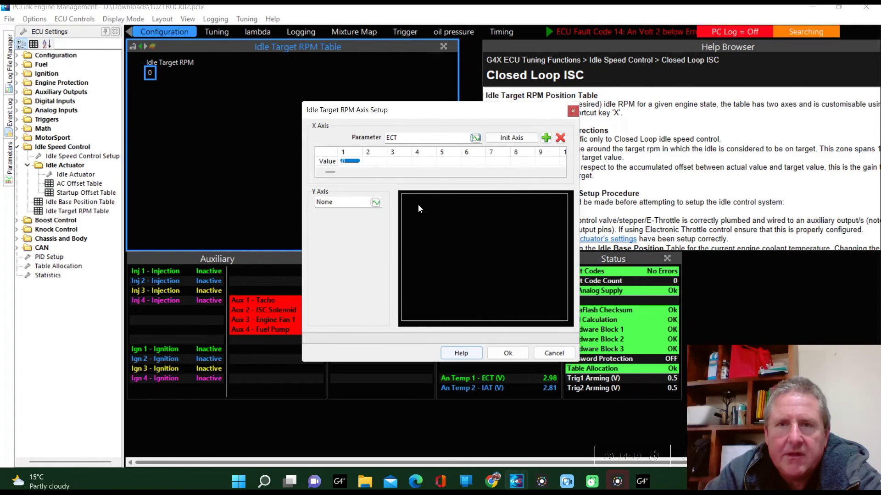
{"action": "left_click", "coordinate": [514, 143]}
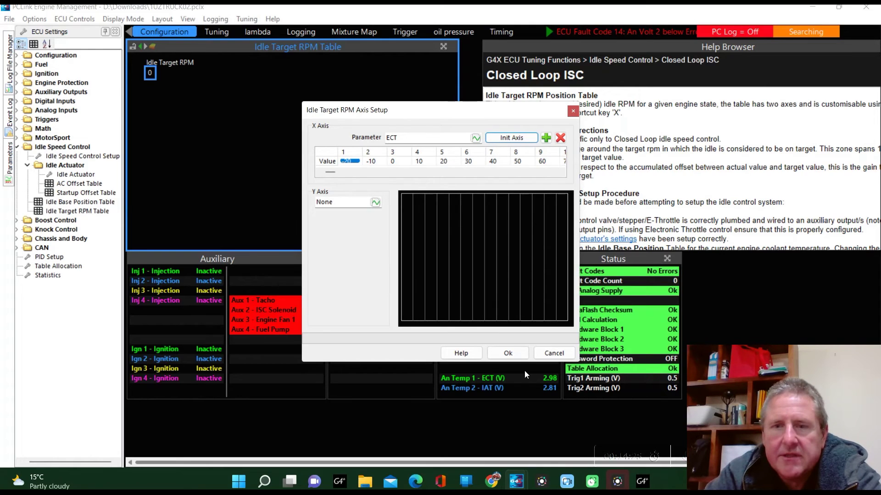
{"action": "left_click", "coordinate": [517, 354]}
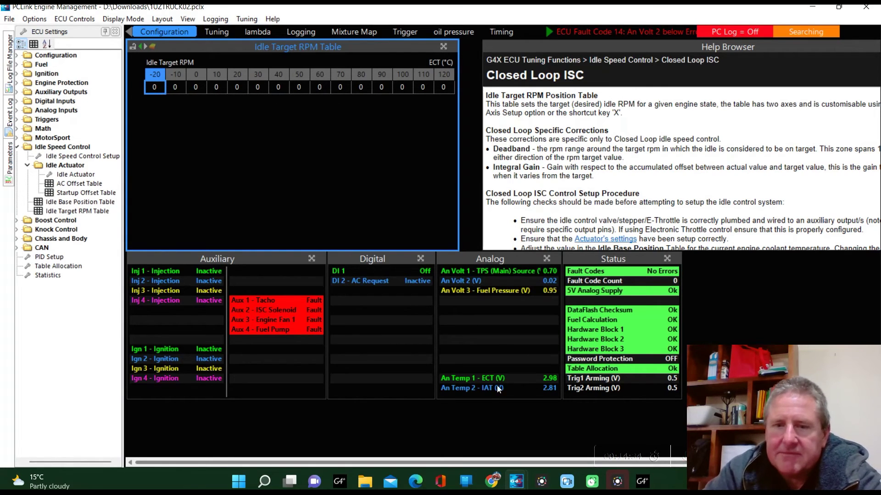
{"action": "mouse_move", "coordinate": [517, 481]}
{"action": "left_click", "coordinate": [467, 444]}
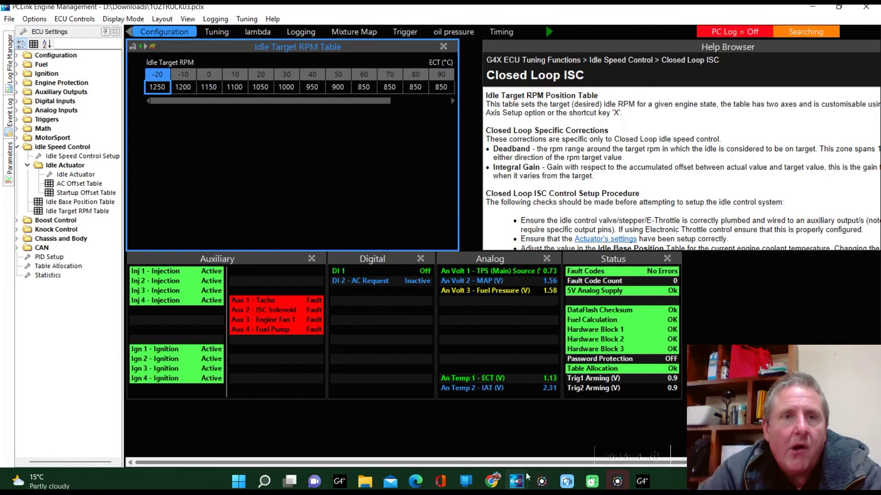
Step: Scroll the Idle Target RPM table, then bring up the Startup Offset Table (5.0 down to 2.0 across 0–100 °C)
{"action": "left_click_drag", "start_coordinate": [272, 103], "coordinate": [253, 122]}
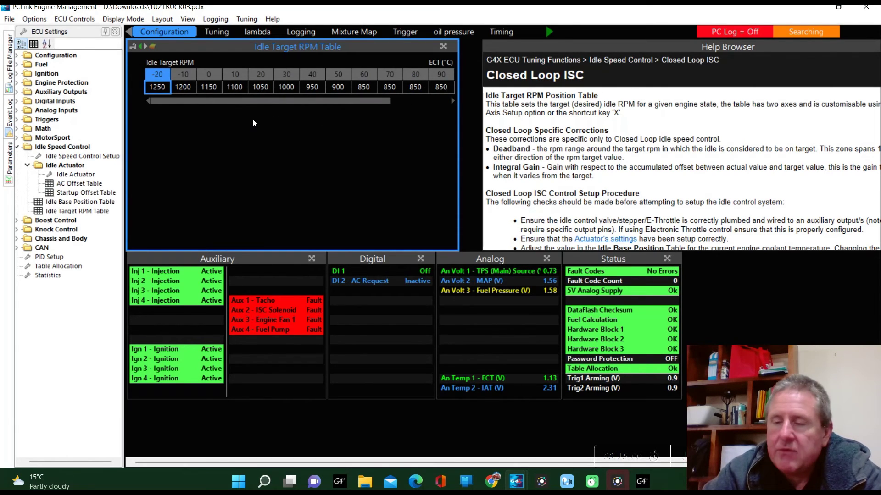
{"action": "left_click", "coordinate": [66, 192]}
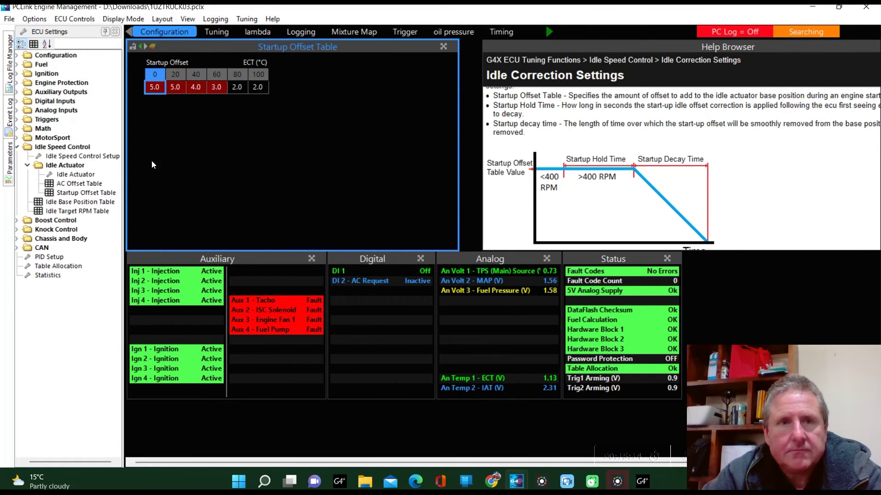
Step: Set every cell in the Startup Offset Table row to 0.0
{"action": "left_click", "coordinate": [259, 87]}
{"action": "key", "text": "shift+Left"}
{"action": "key", "text": "shift+Left"}
{"action": "key", "text": "shift+Left"}
{"action": "key", "text": "shift+Left"}
{"action": "key", "text": "shift+Left"}
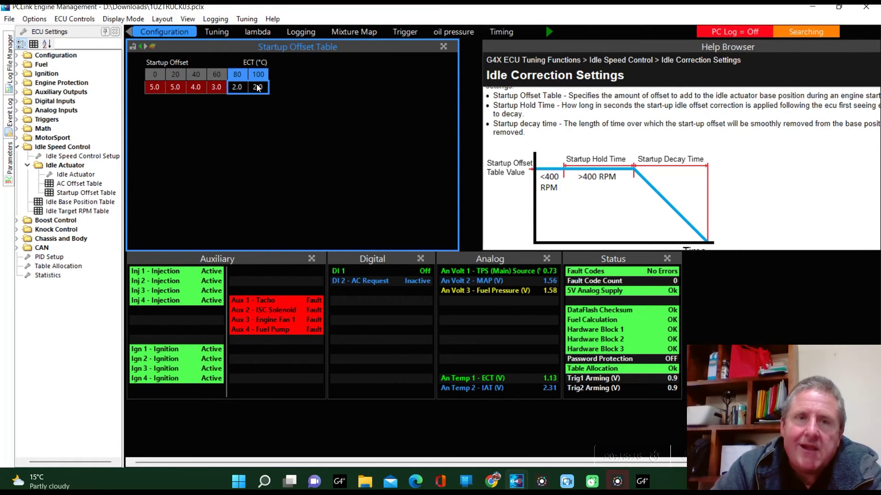
{"action": "type", "text": "=0"}
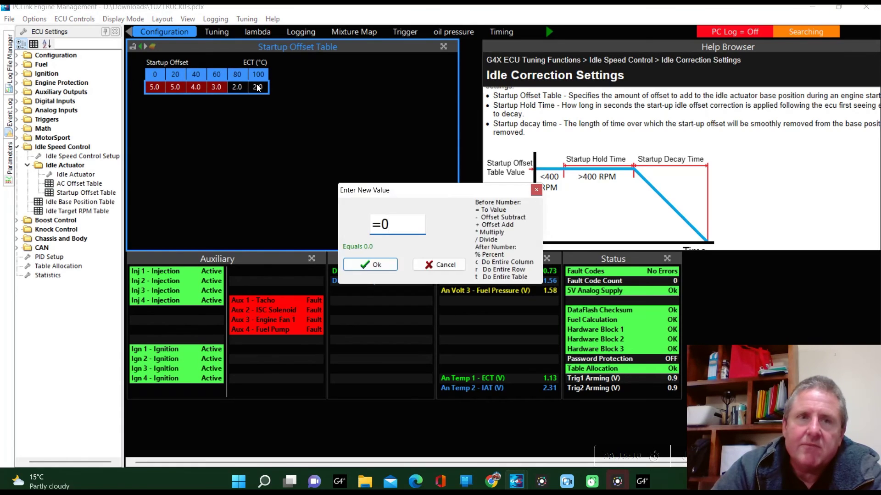
{"action": "key", "text": "Return"}
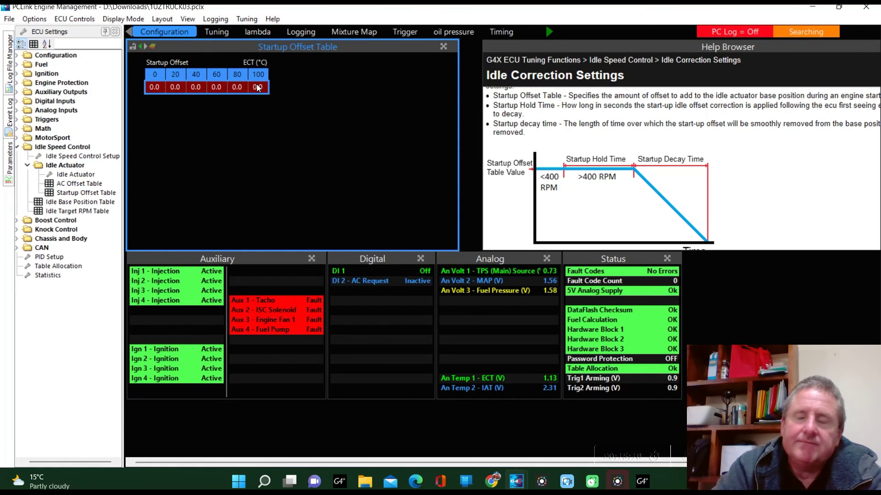
Step: Set every cell in the AC Offset Table row to 0.0
{"action": "left_click", "coordinate": [76, 183]}
{"action": "left_click", "coordinate": [259, 87]}
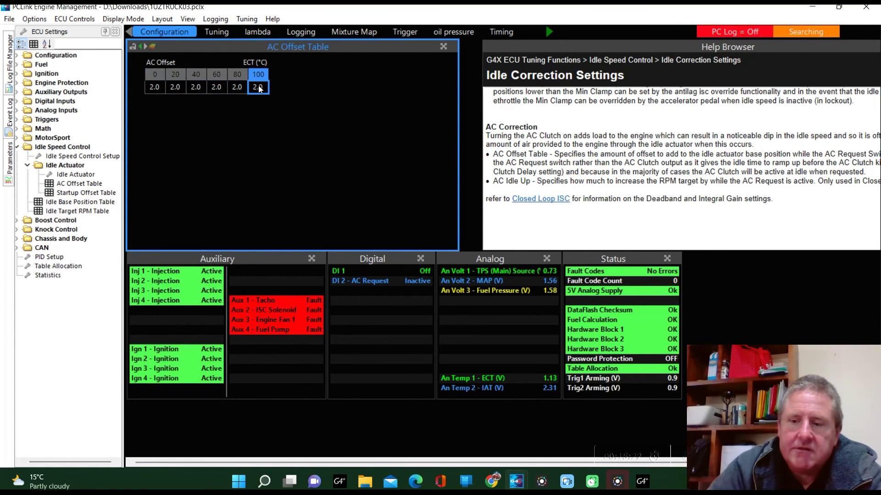
{"action": "key", "text": "shift+Left"}
{"action": "key", "text": "shift+Left"}
{"action": "key", "text": "shift+Left"}
{"action": "key", "text": "shift+Left"}
{"action": "key", "text": "shift+Left"}
{"action": "type", "text": "=0"}
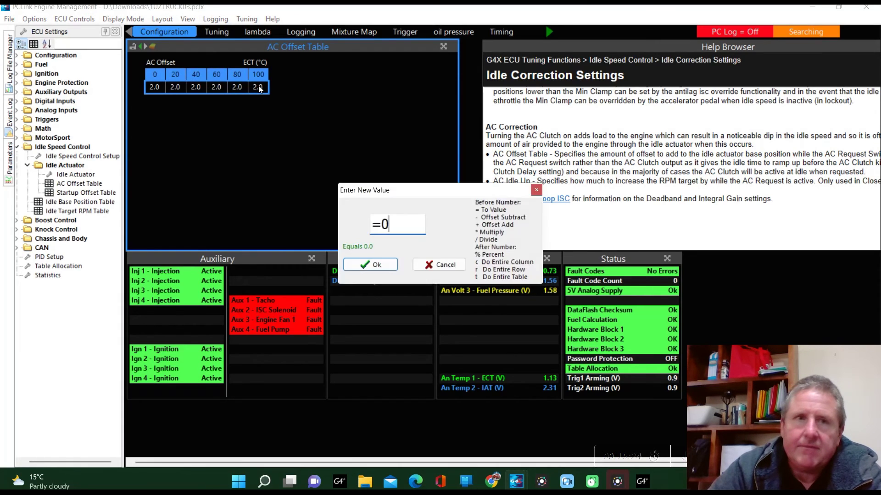
{"action": "key", "text": "Return"}
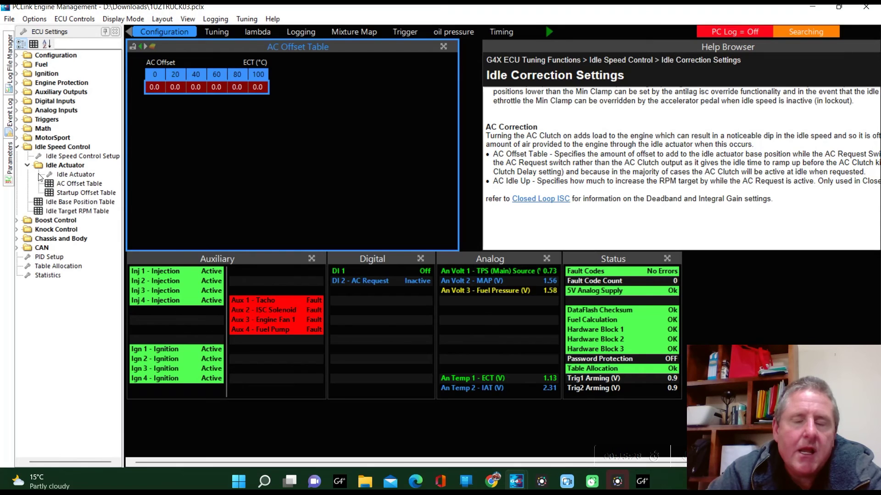
{"action": "left_click", "coordinate": [64, 202]}
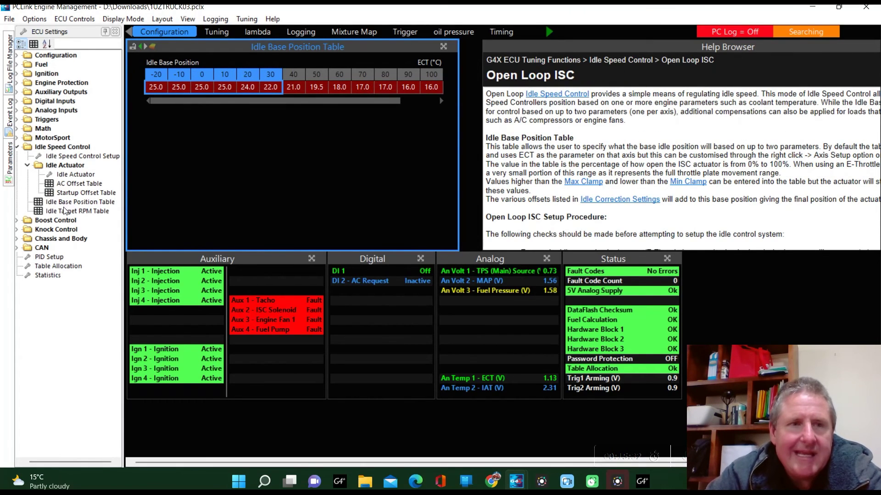
Step: Show the Idle Base Position Table with the Runtime Values window and select the 0 °C cell
{"action": "left_click", "coordinate": [65, 211]}
{"action": "left_click", "coordinate": [71, 204]}
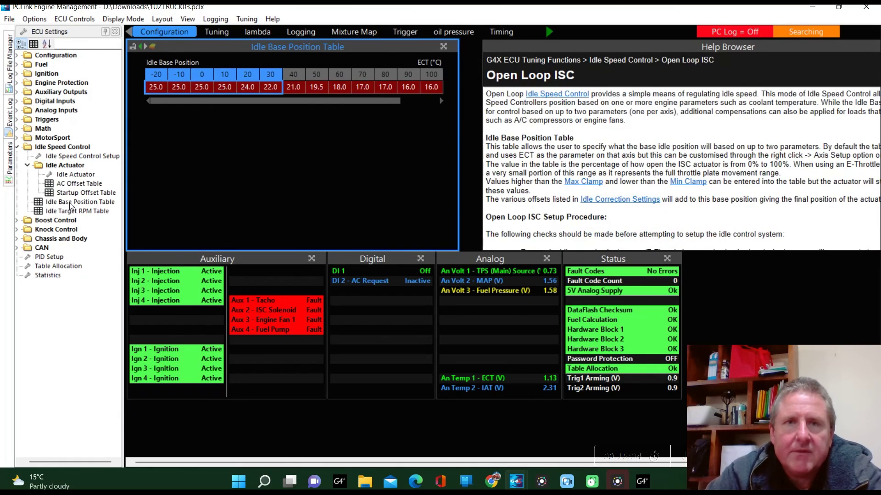
{"action": "left_click", "coordinate": [240, 20]}
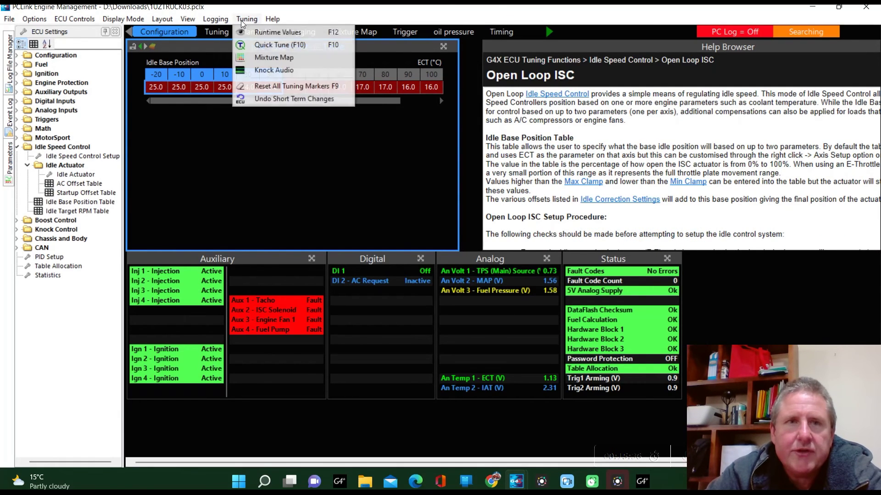
{"action": "left_click", "coordinate": [252, 33]}
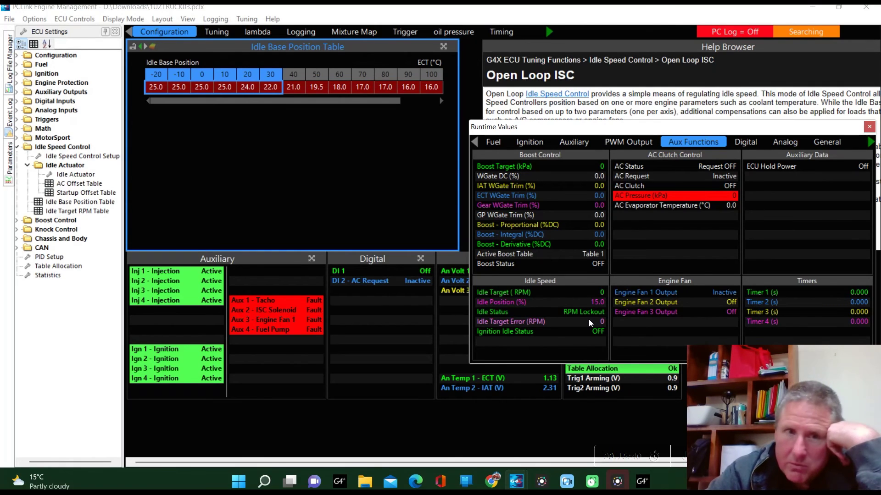
{"action": "left_click", "coordinate": [178, 88]}
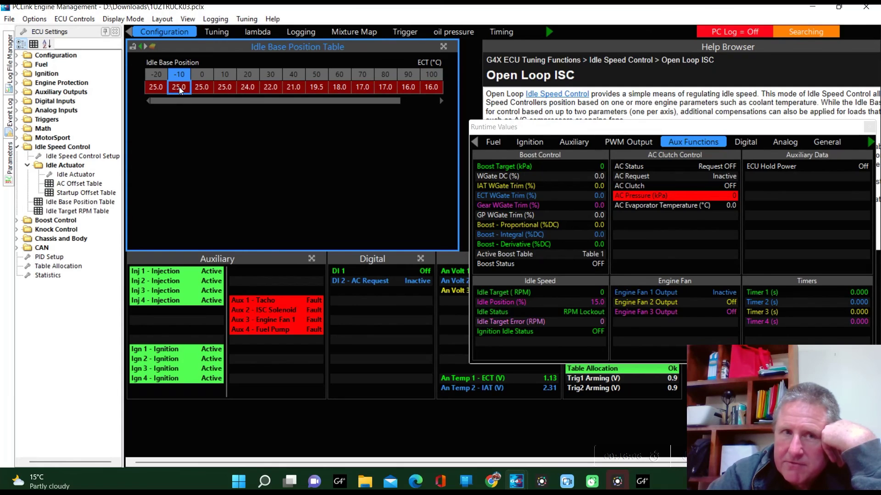
{"action": "left_click", "coordinate": [201, 88]}
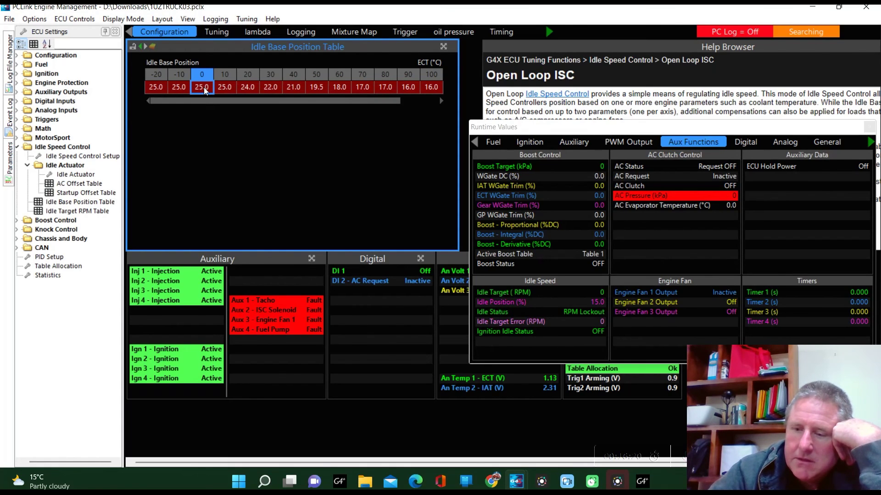
Step: Enter 10 as the 0 °C Idle Base Position, then change it to 24.0
{"action": "type", "text": "10"}
{"action": "key", "text": "Return"}
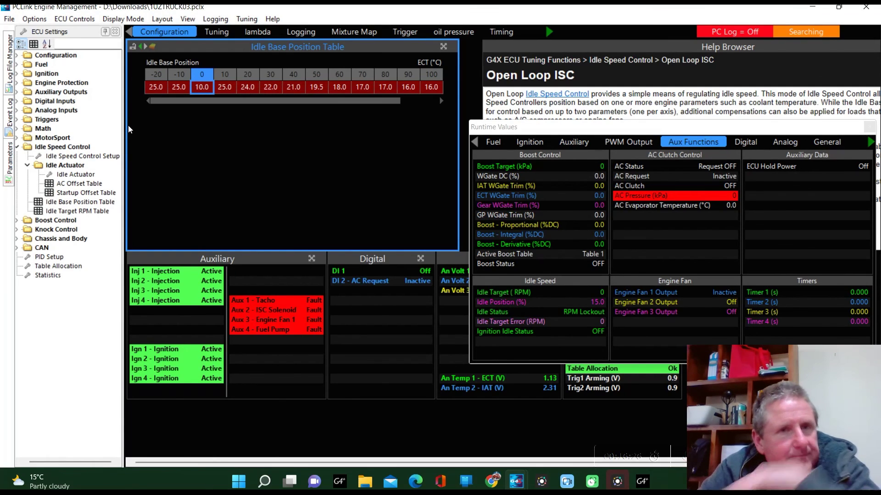
{"action": "left_click", "coordinate": [175, 87]}
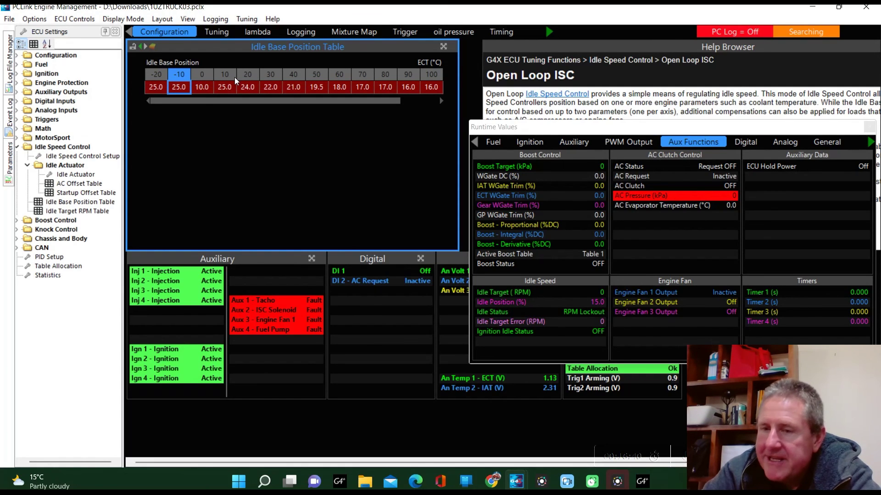
{"action": "left_click", "coordinate": [204, 88]}
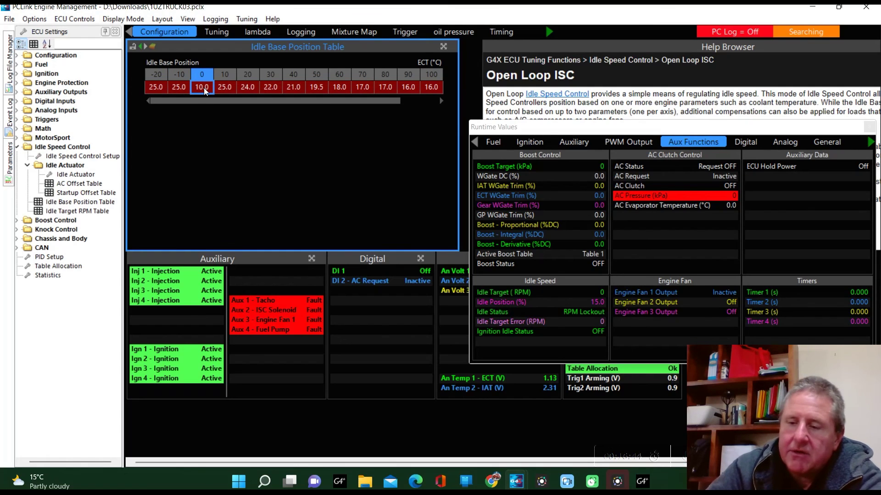
{"action": "type", "text": "=24"}
{"action": "key", "text": "Return"}
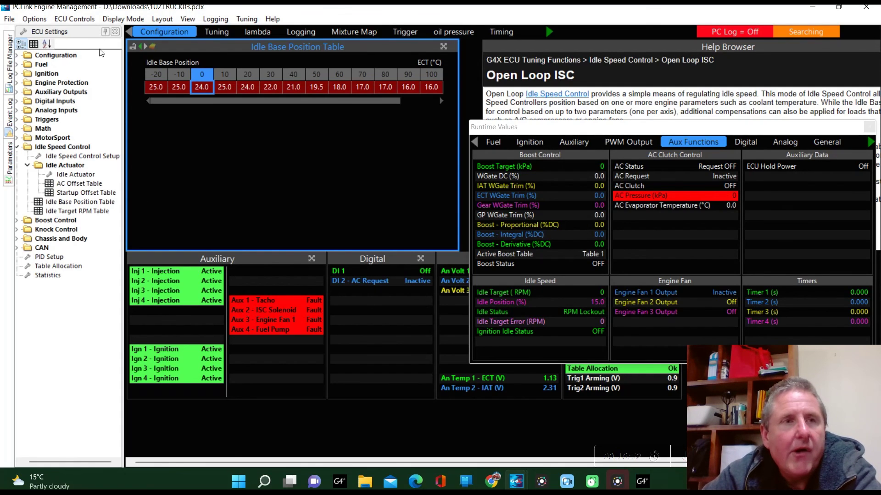
{"action": "left_click", "coordinate": [8, 19]}
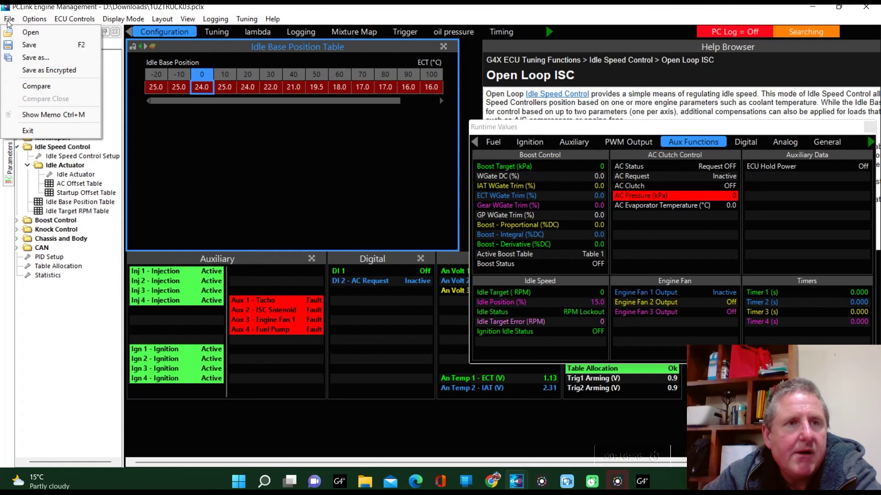
{"action": "right_click", "coordinate": [272, 203]}
{"action": "left_click", "coordinate": [243, 185]}
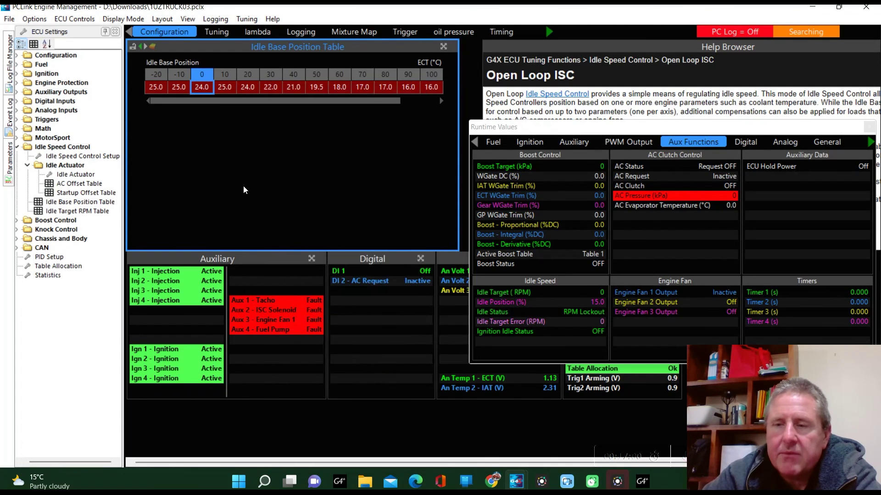